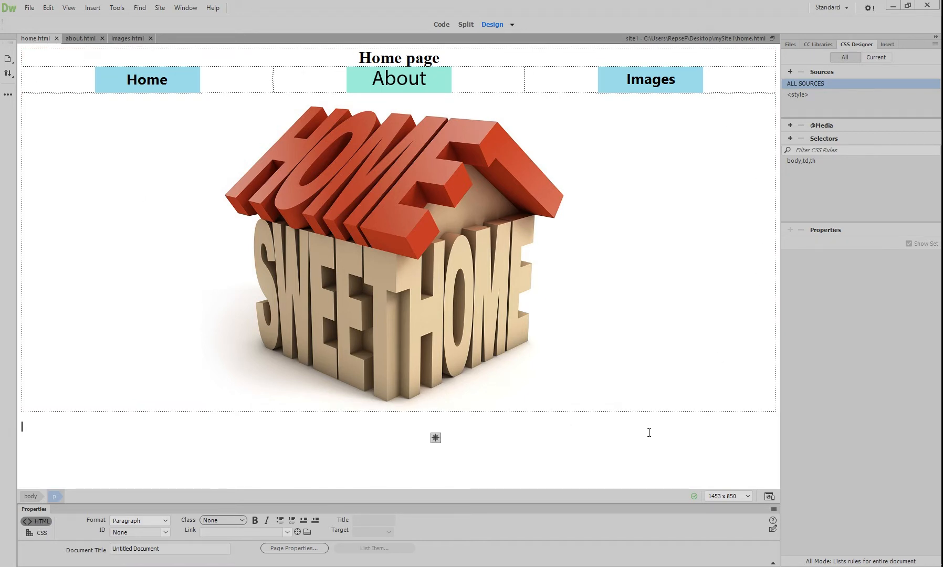
Step: Apply the background color #9F4E50 to the home page through its page properties
click(294, 550)
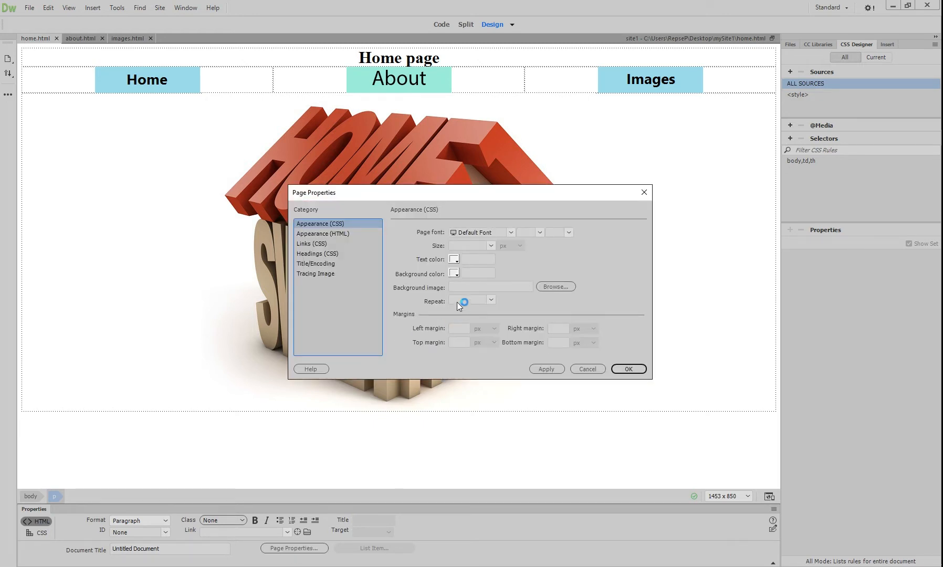
click(454, 272)
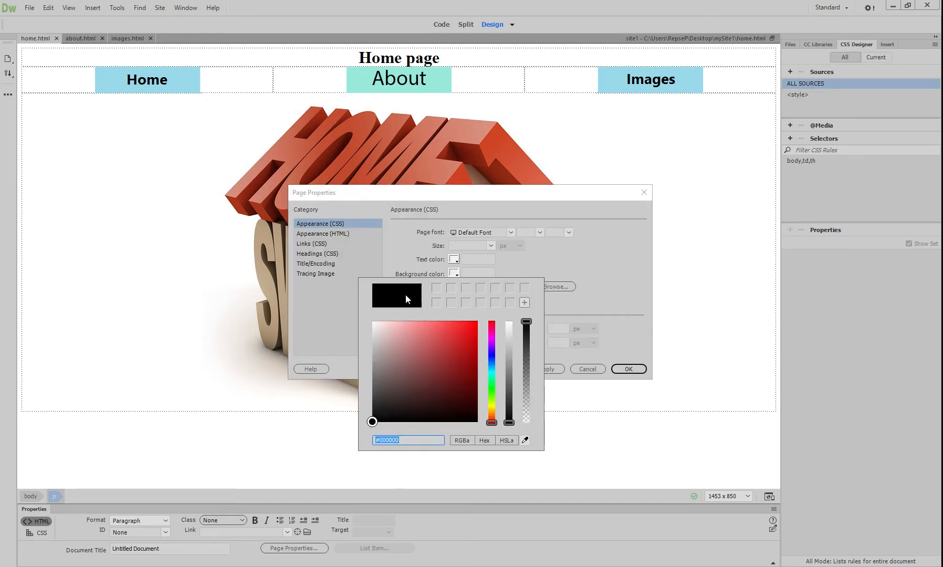
mouse_move(404, 336)
mouse_down()
mouse_move(463, 337)
mouse_move(426, 360)
mouse_up()
click(578, 440)
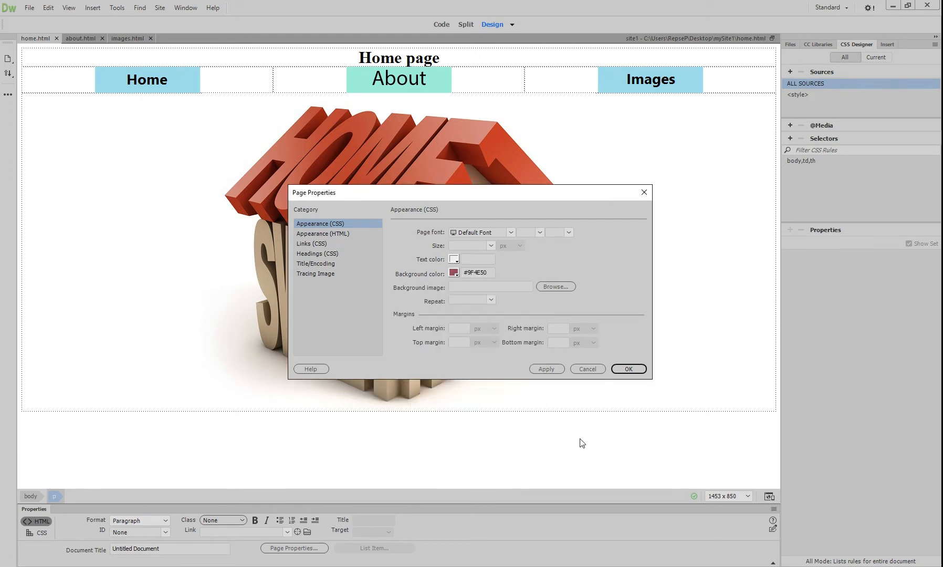
click(546, 369)
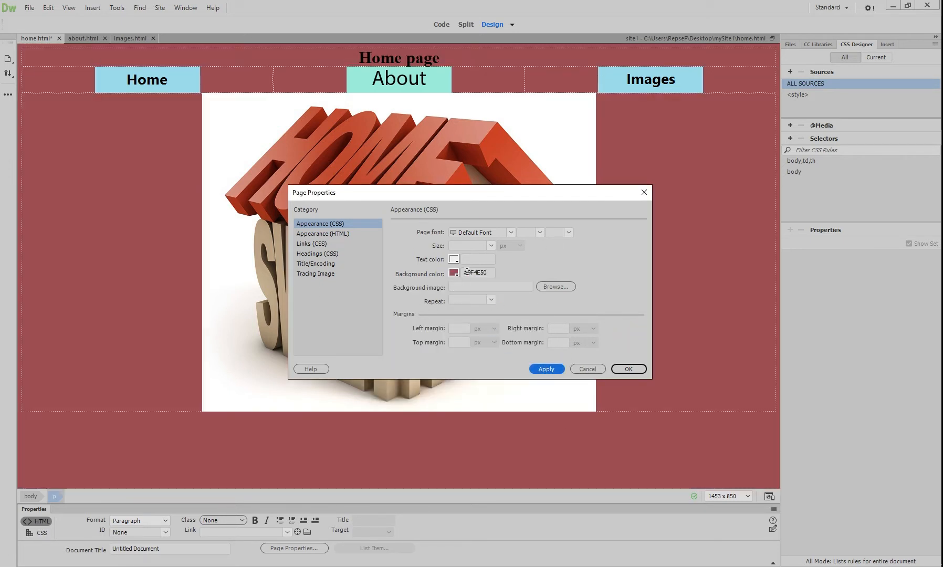
Step: Clear the page's background color and set backgroundBig.jpeg from the mySite1 images folder as its background image
drag(491, 273, 451, 277)
key(BackSpace)
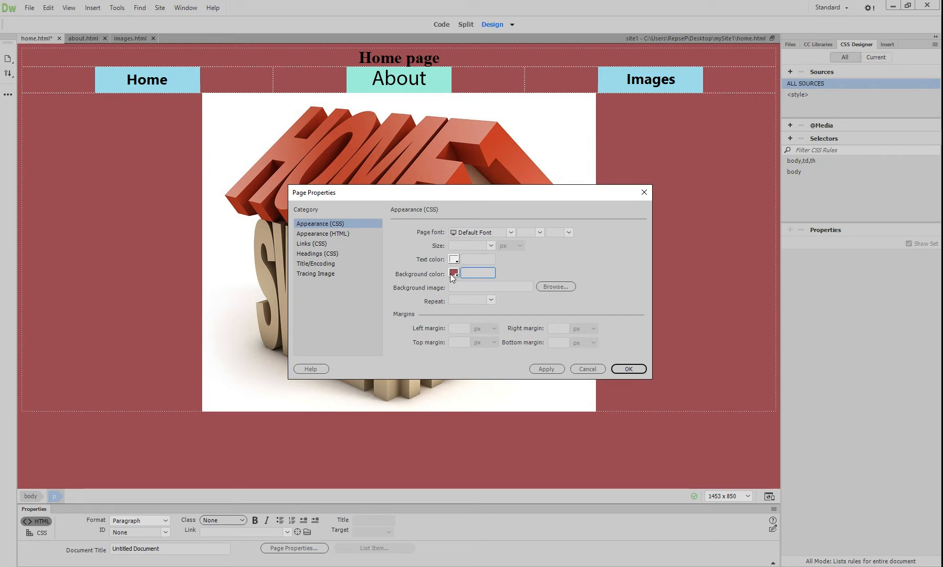
click(547, 287)
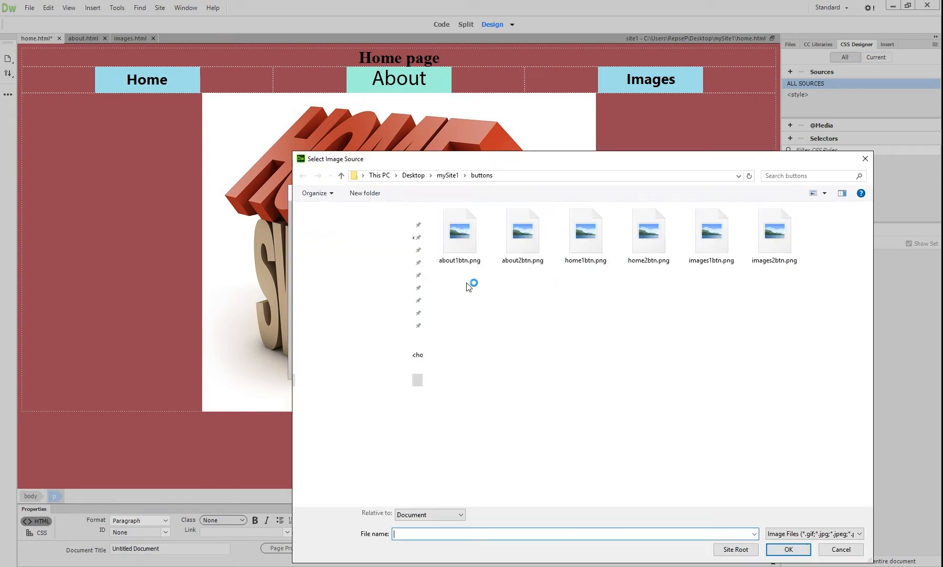
click(447, 175)
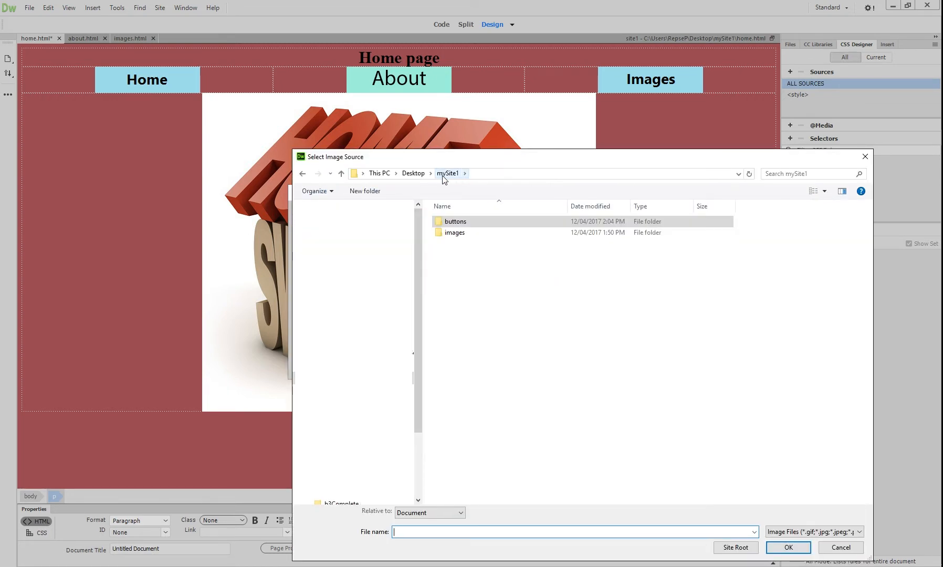
double_click(455, 234)
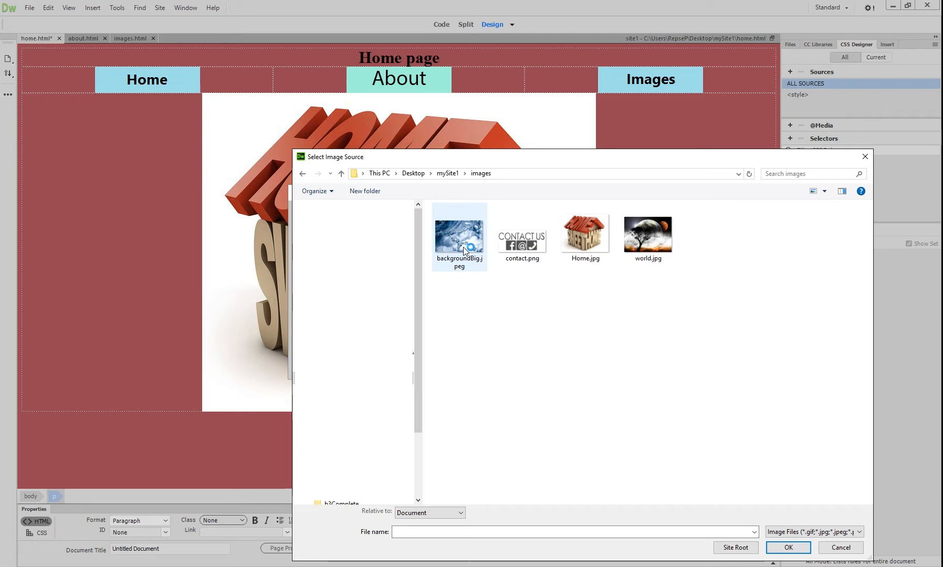
click(464, 248)
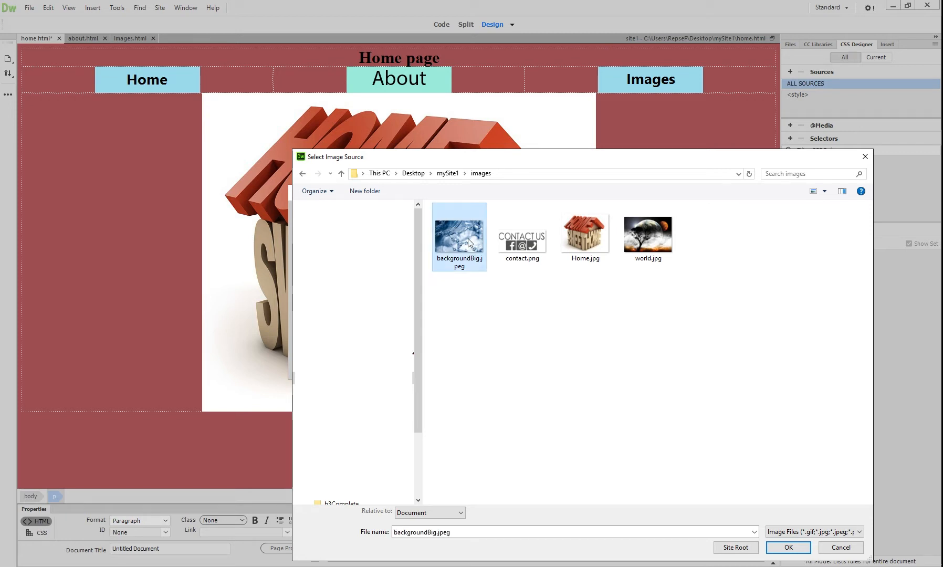
double_click(468, 241)
click(557, 370)
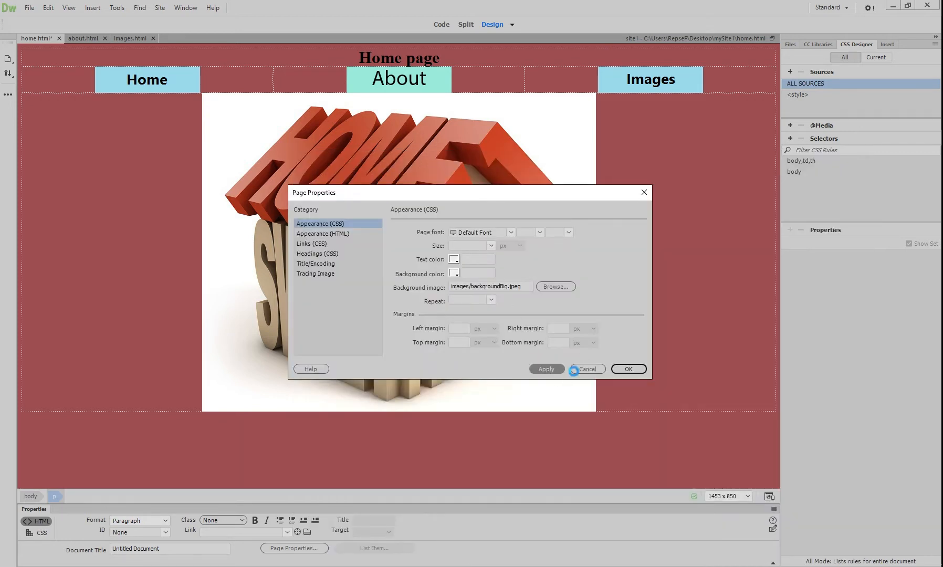
click(628, 371)
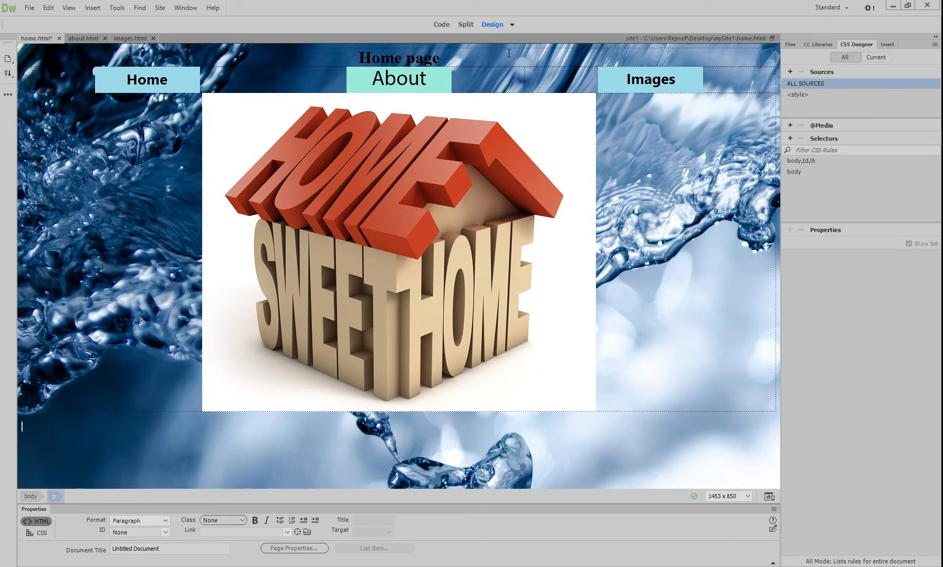
Step: Save the page and open home.html from the mySite1 folder in a maximized browser window
key(ctrl+s)
click(942, 48)
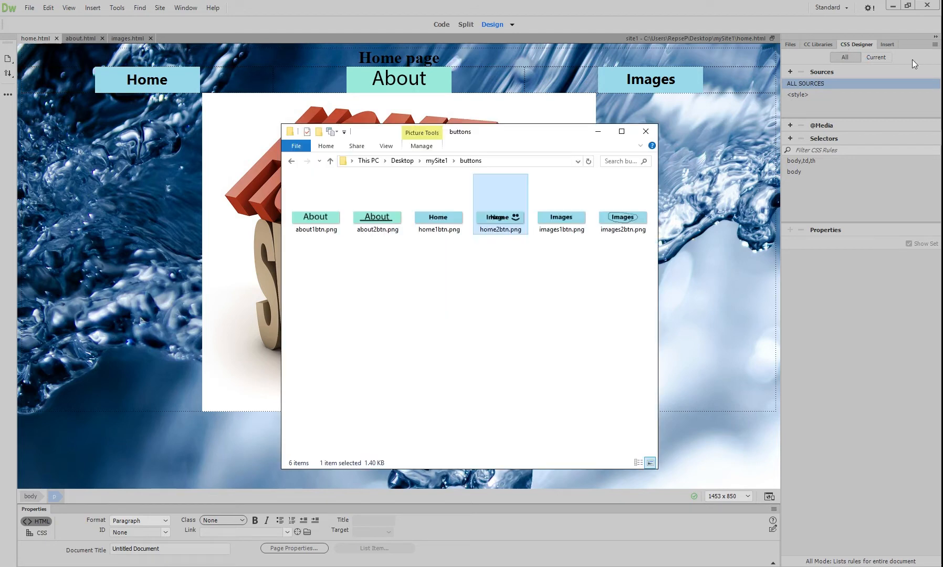
click(439, 161)
double_click(623, 203)
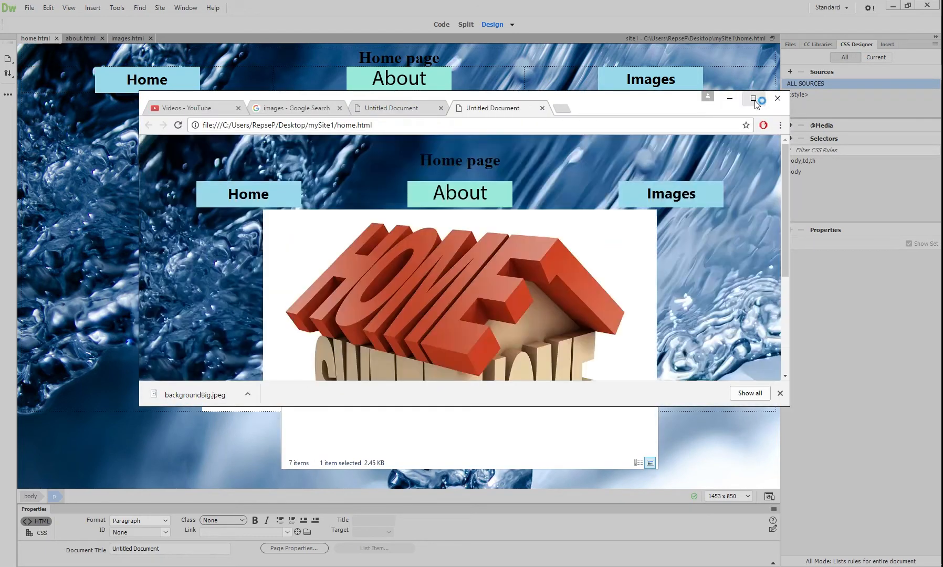
click(752, 97)
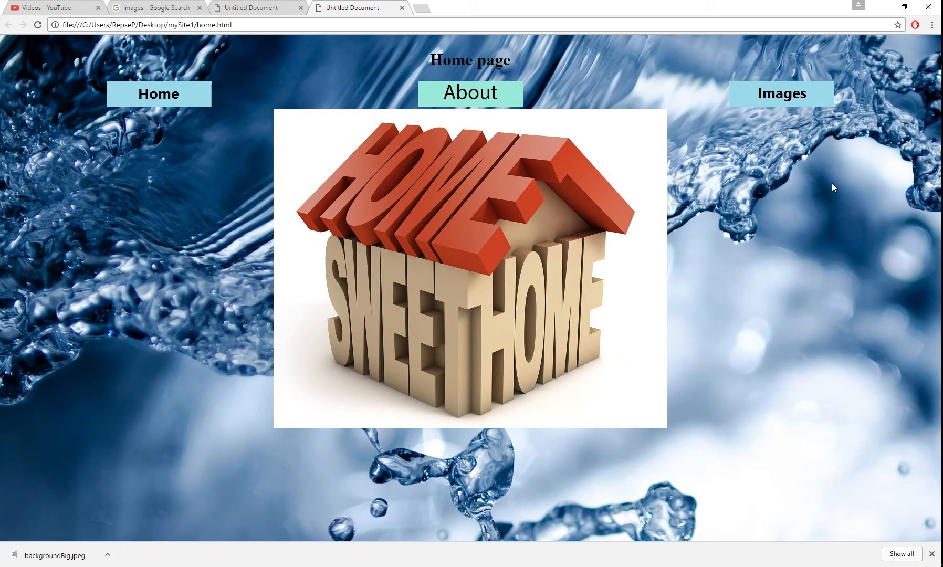
Step: Examine how the background image repeats at browser zoom levels down to 33%, restore the default zoom and return to Dreamweaver
key(ctrl+minus)
key(ctrl+minus)
key(ctrl+minus)
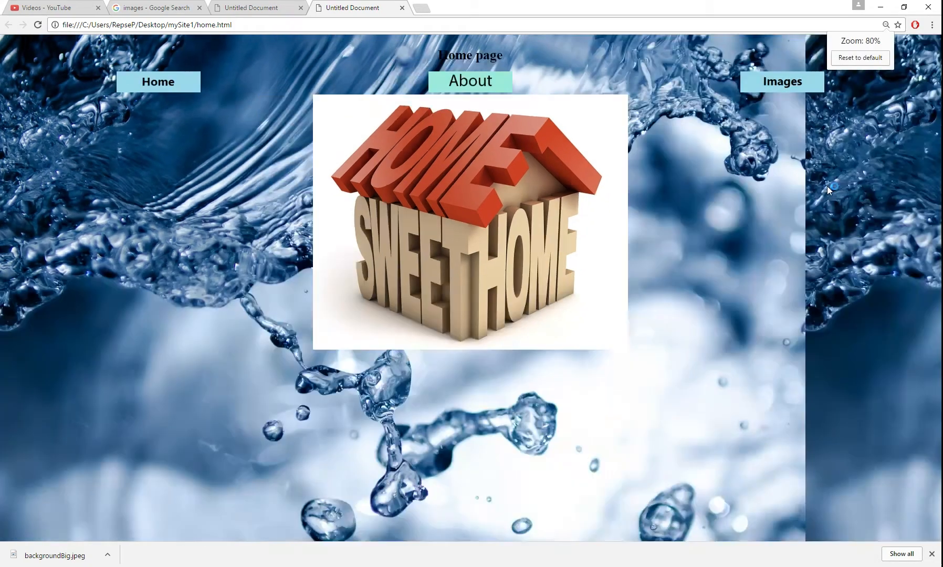
key(ctrl+minus)
key(ctrl+minus)
key(ctrl+minus)
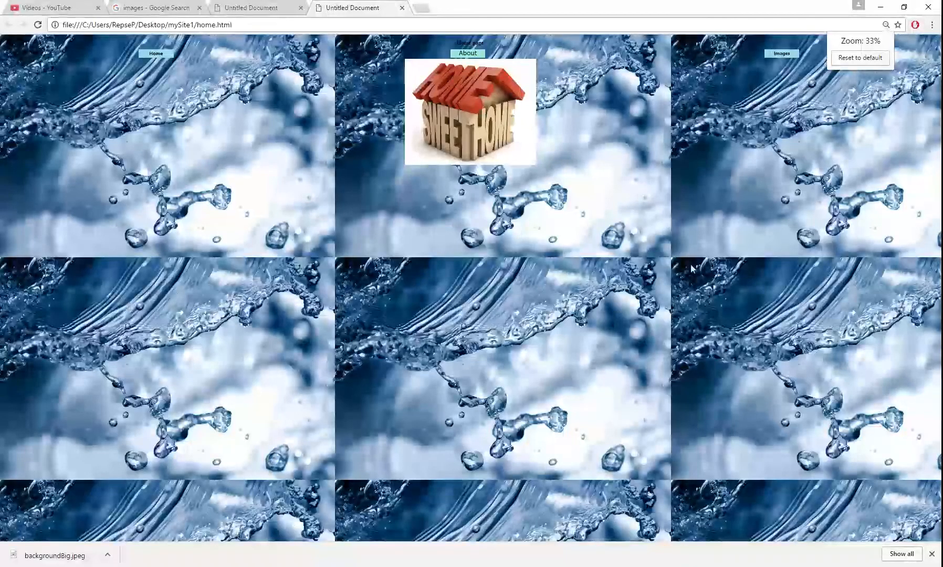
key(ctrl+plus)
key(ctrl+plus)
key(ctrl+plus)
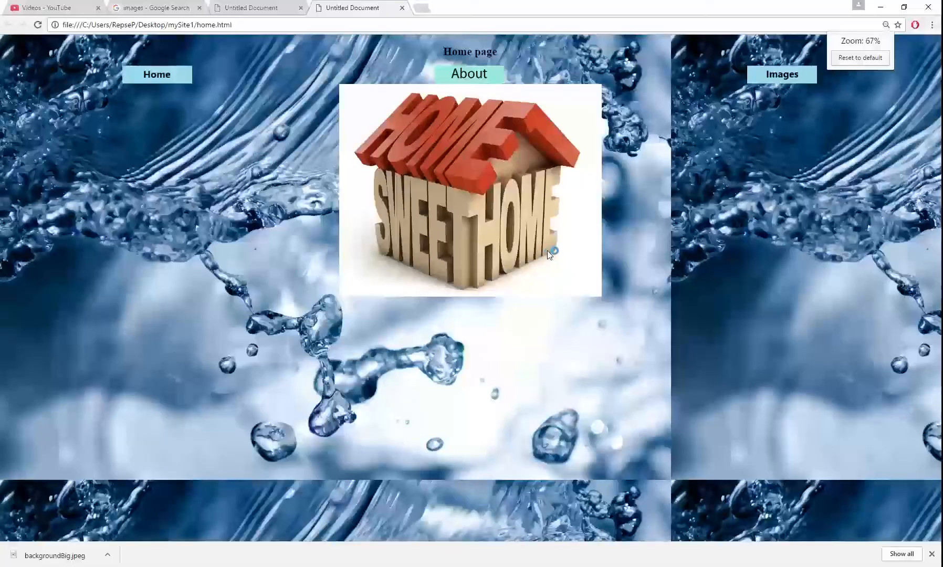
key(ctrl+plus)
key(ctrl+plus)
key(ctrl+plus)
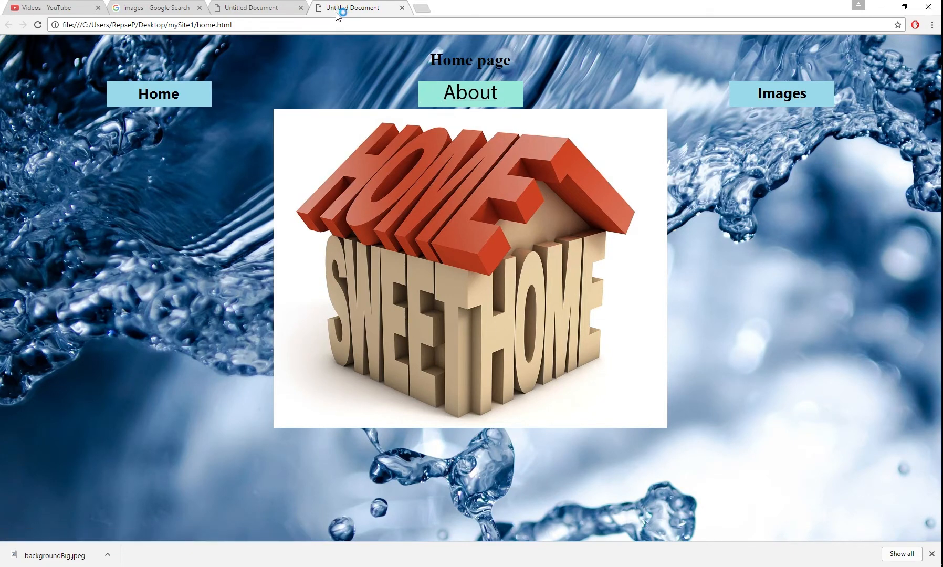
click(881, 7)
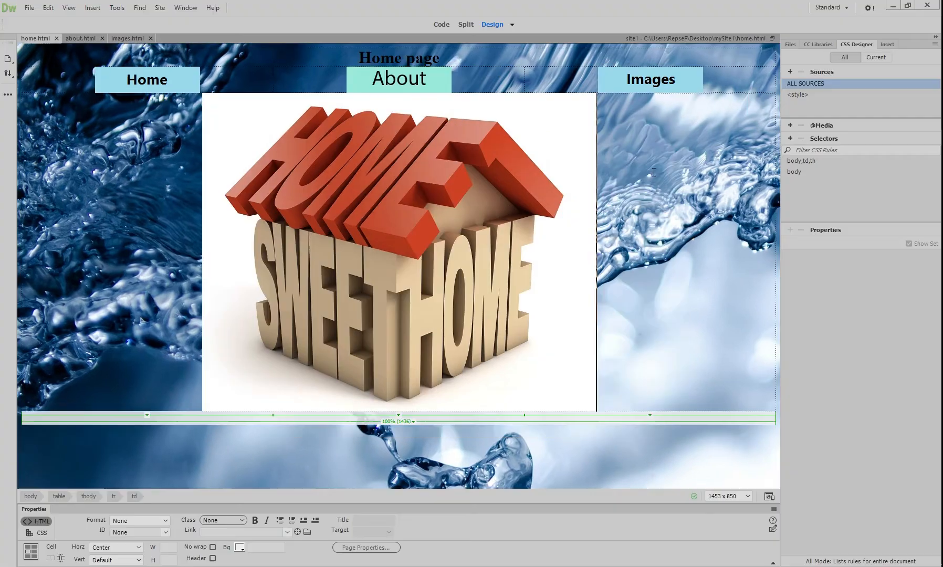
Step: Try out a line of sample text beneath the house image and delete that text again
key(Return)
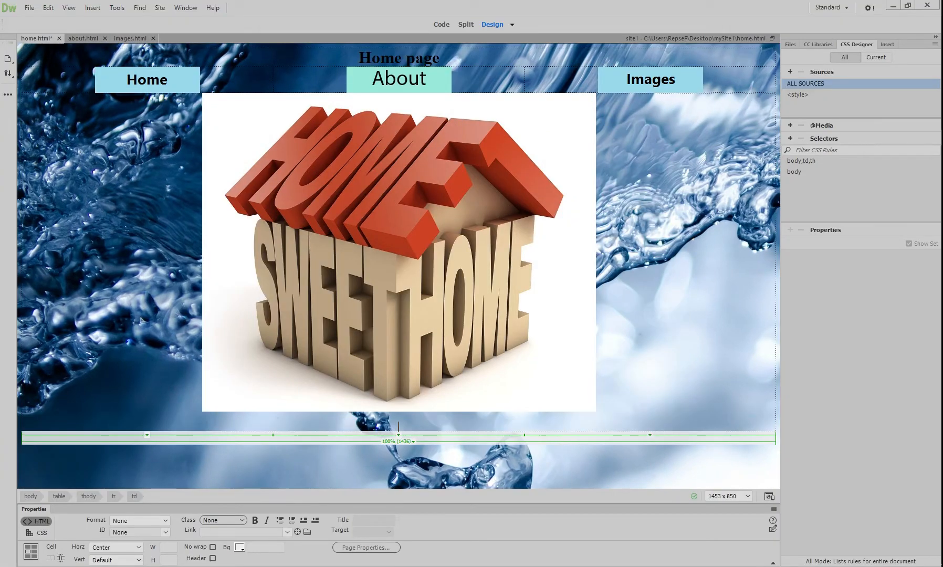
text(dkfjdkfjsdfkjksjdflkjsldfkjsdf)
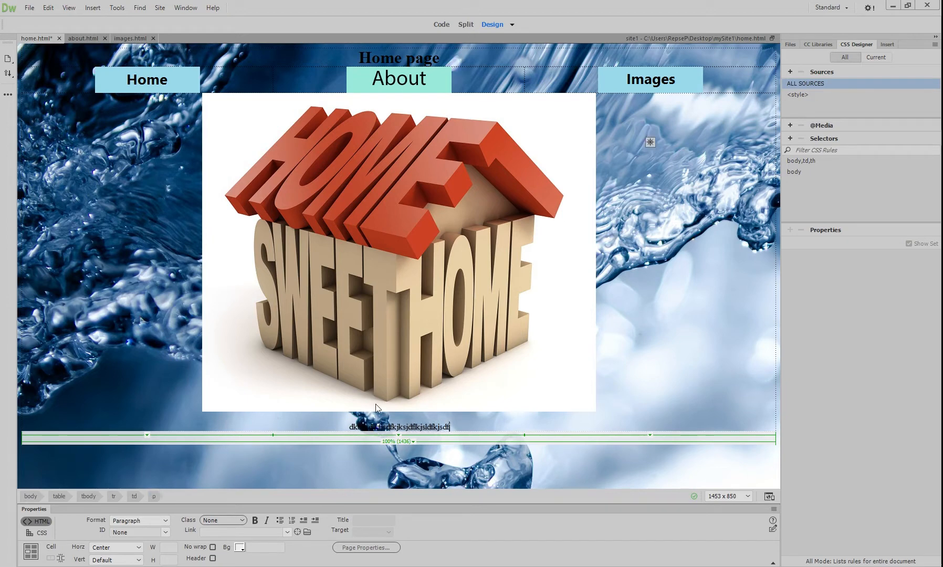
drag(349, 427, 453, 428)
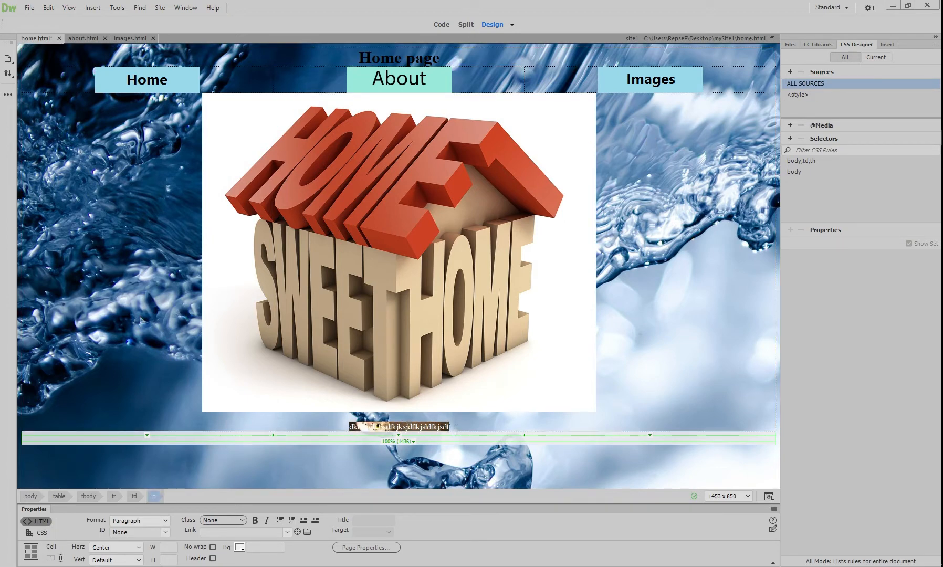
key(BackSpace)
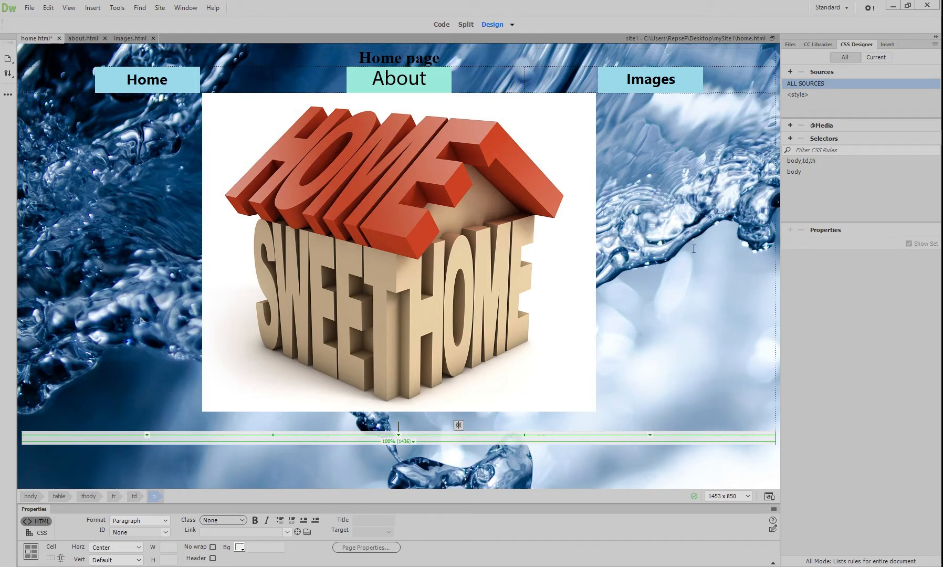
Step: Select the whole page table in home.html and switch to Photoshop
click(771, 92)
click(769, 92)
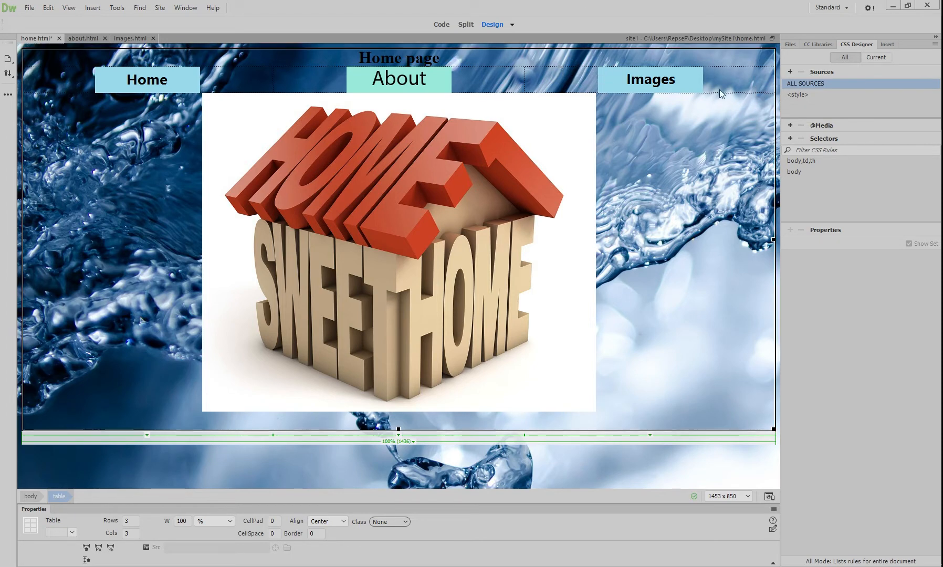
mouse_move(942, 219)
click(893, 220)
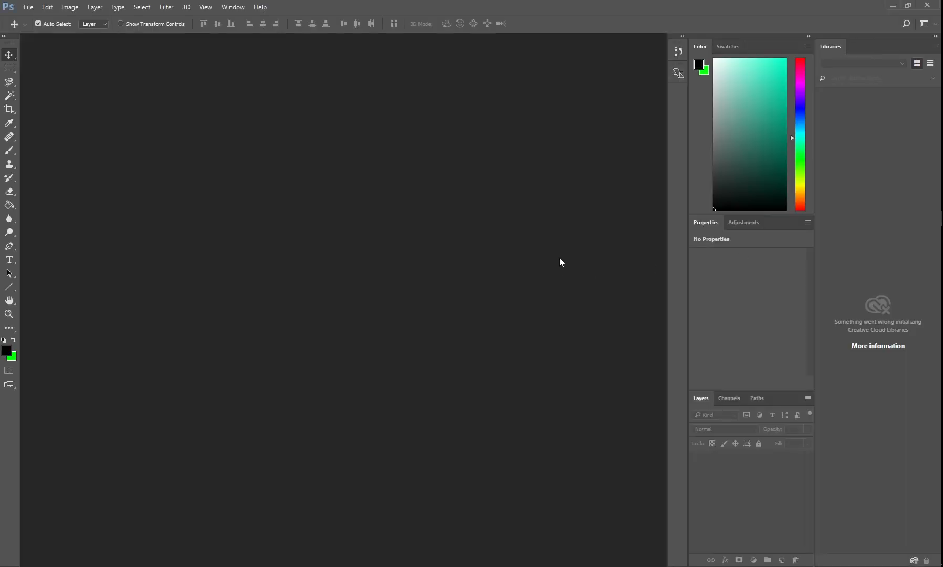
Step: Create a new document 5 pixels wide and 5 pixels high at 72 pixels/inch with a white background
click(29, 7)
click(58, 15)
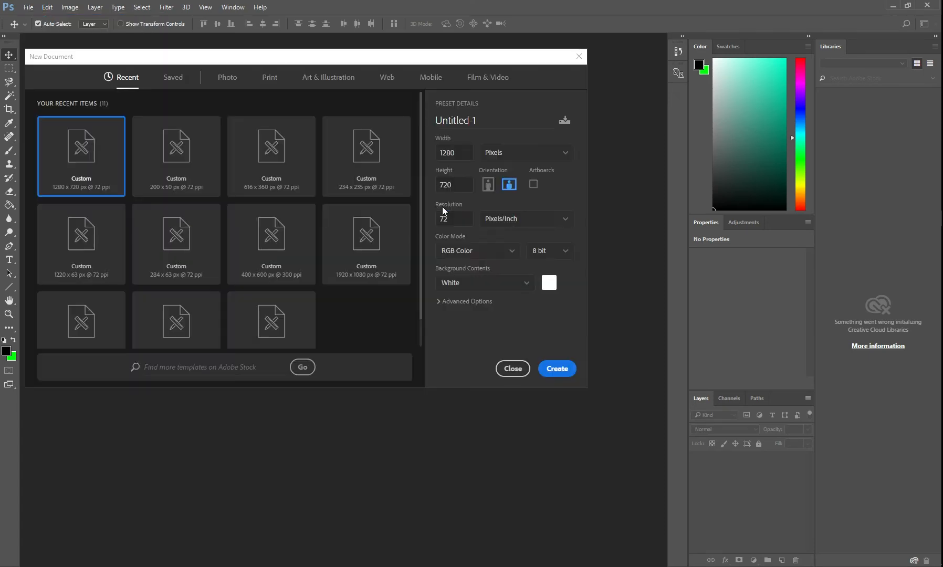
double_click(451, 152)
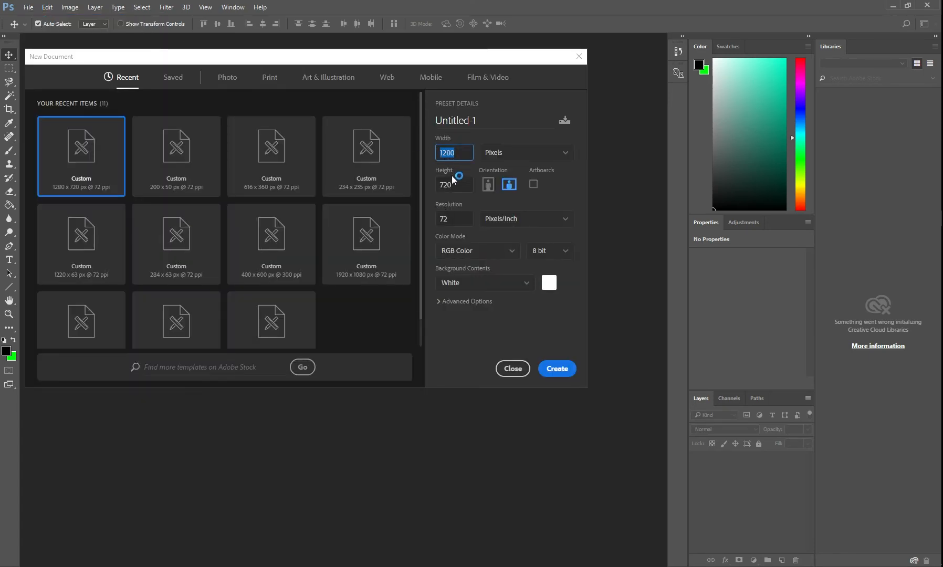
text(5)
key(Tab)
text(5)
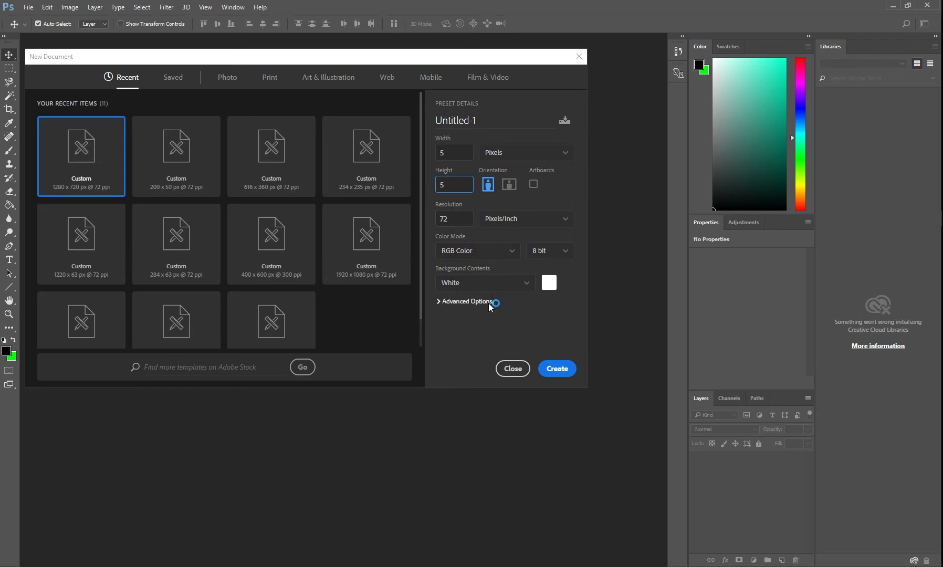
click(564, 376)
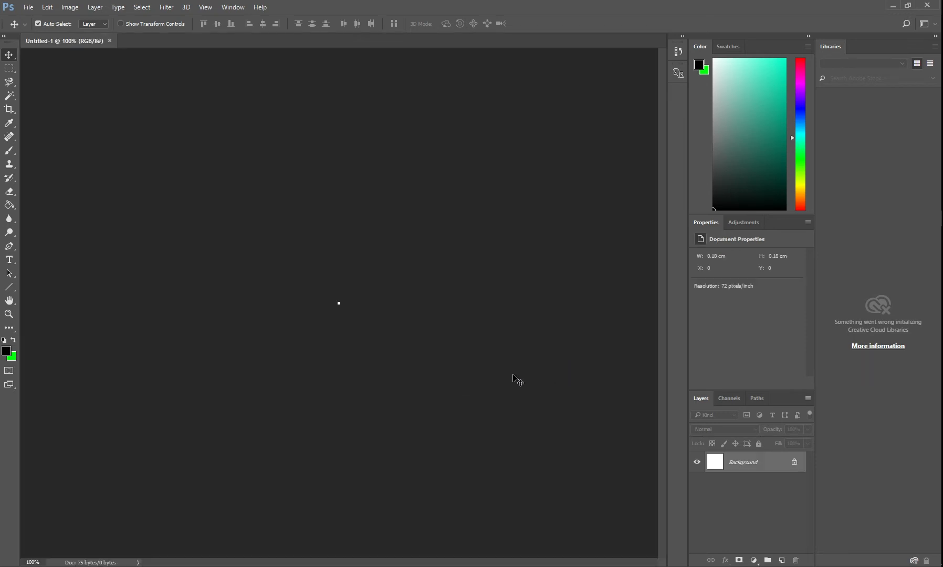
scroll(320, 297, up, 15)
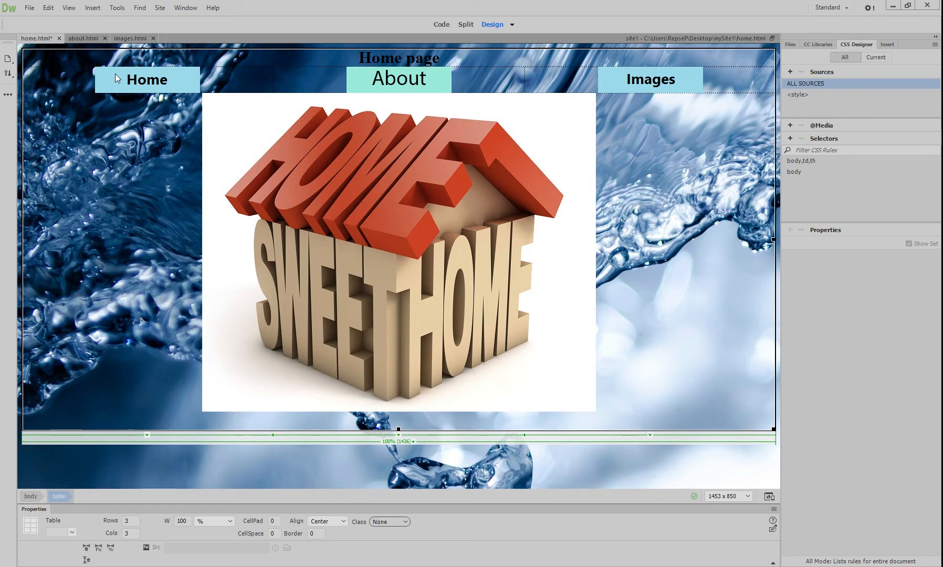
click(423, 79)
click(521, 65)
click(524, 67)
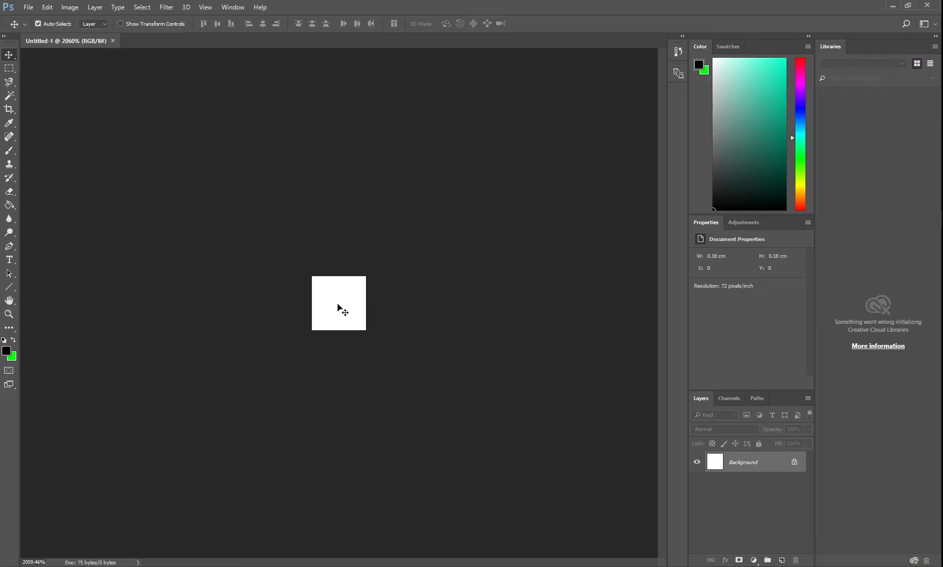
Step: Unlock the white Background layer and reduce its opacity to 70%
click(795, 463)
double_click(796, 467)
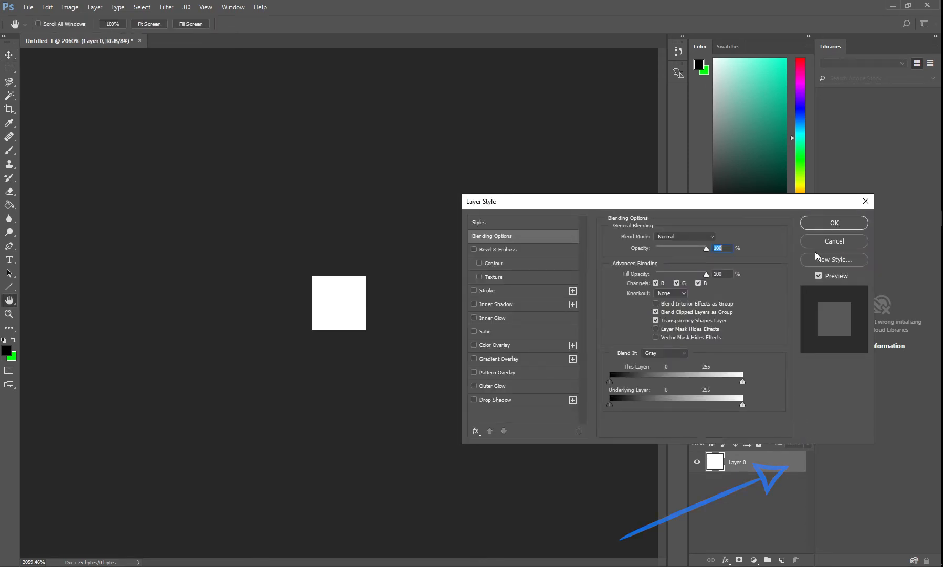
click(826, 225)
click(809, 430)
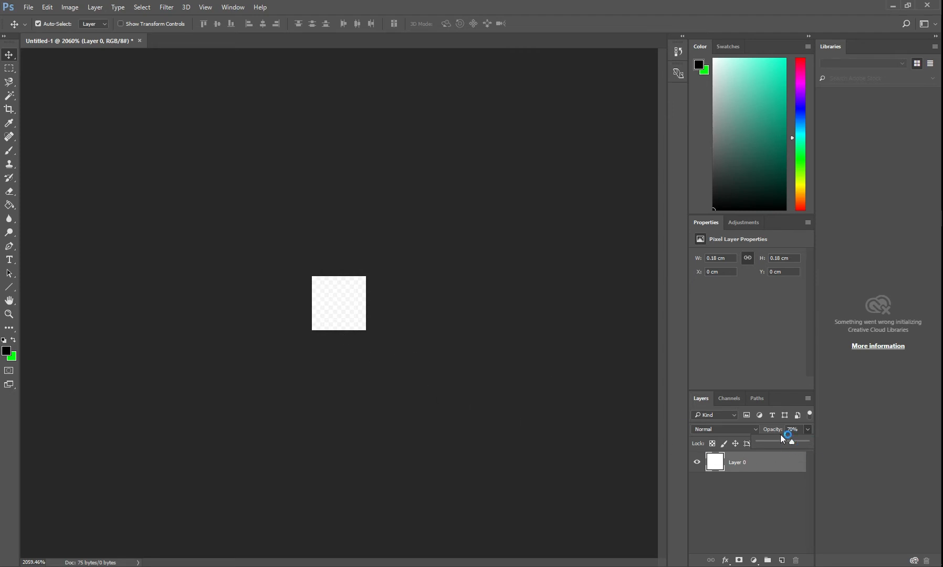
drag(792, 442, 795, 443)
Step: Save the tile as a PNG named whiteTrans70 in the mySite1 images folder, accepting the default PNG options
click(28, 7)
click(72, 126)
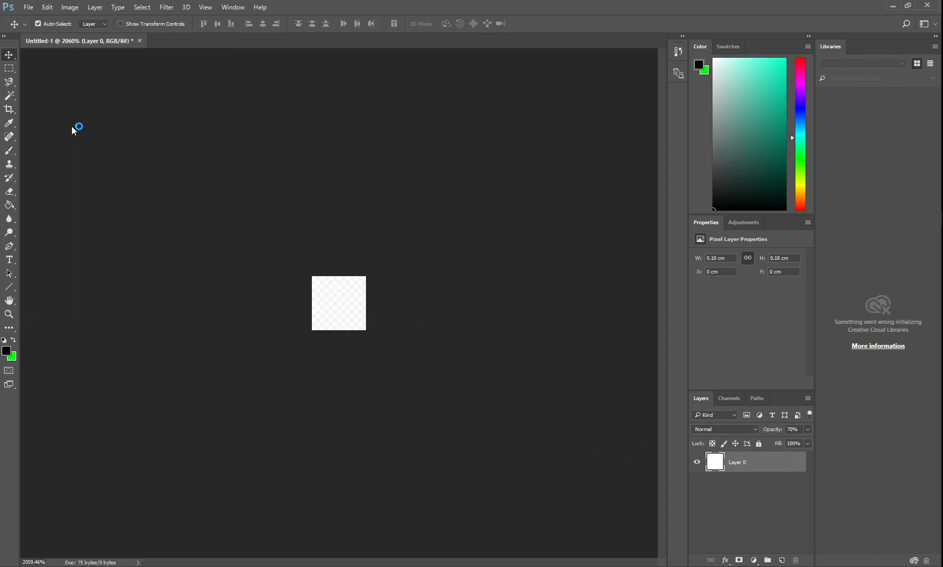
click(70, 85)
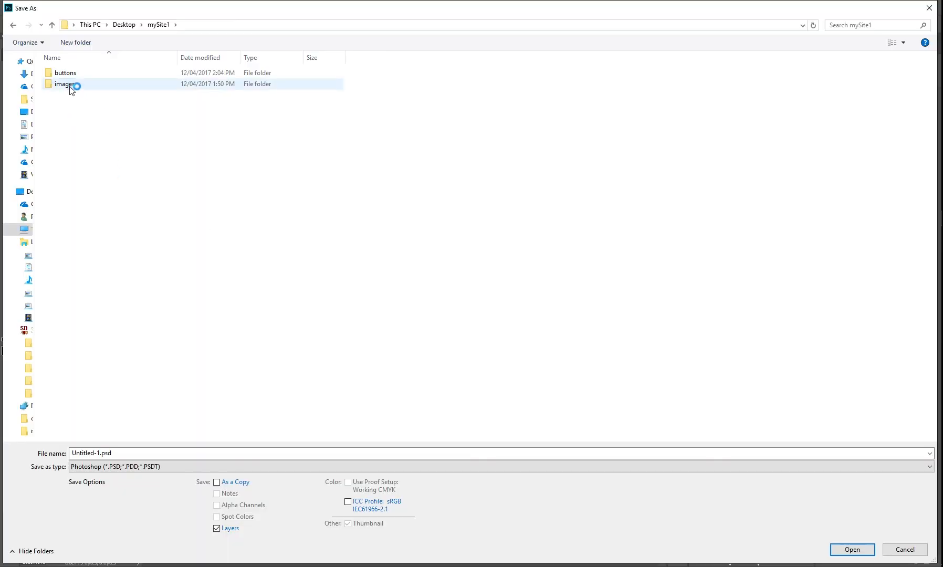
double_click(70, 87)
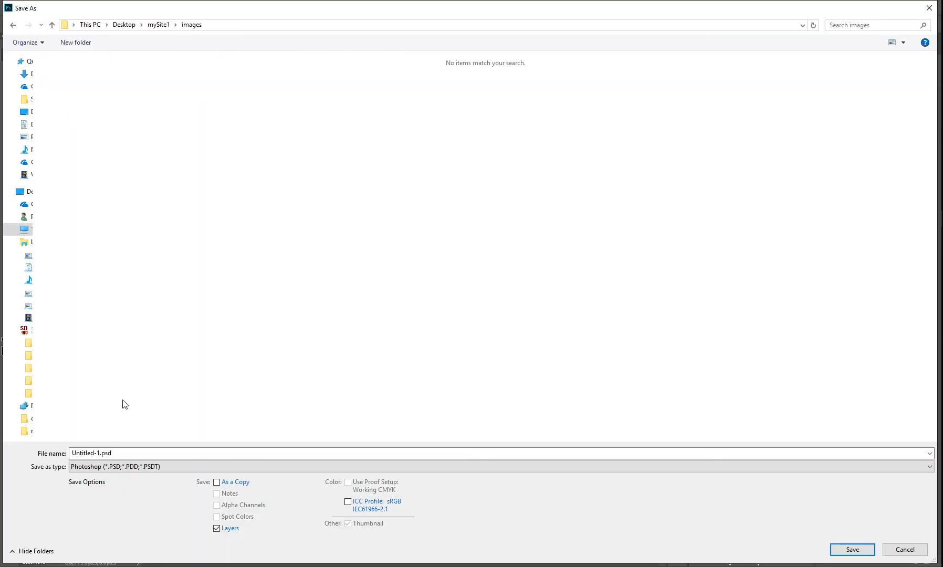
click(121, 467)
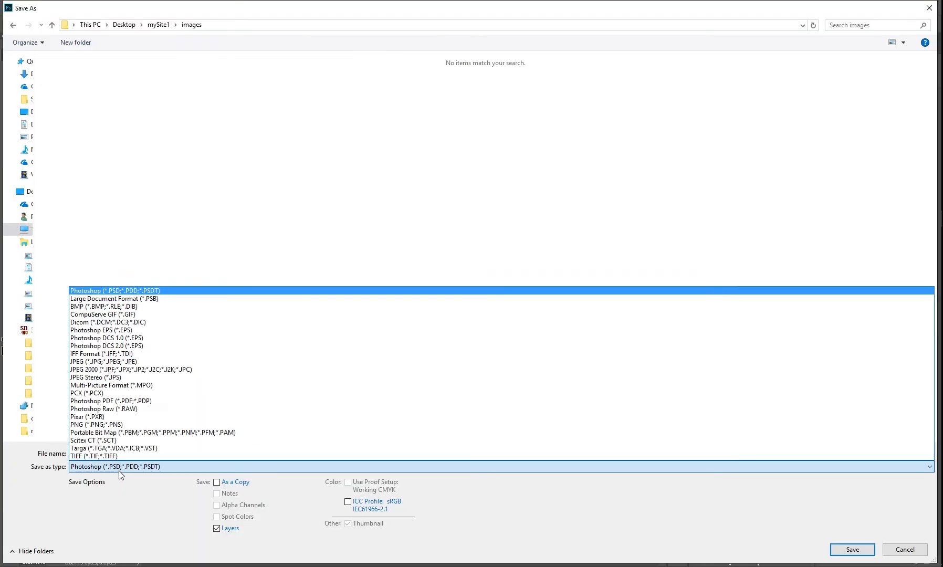
click(87, 426)
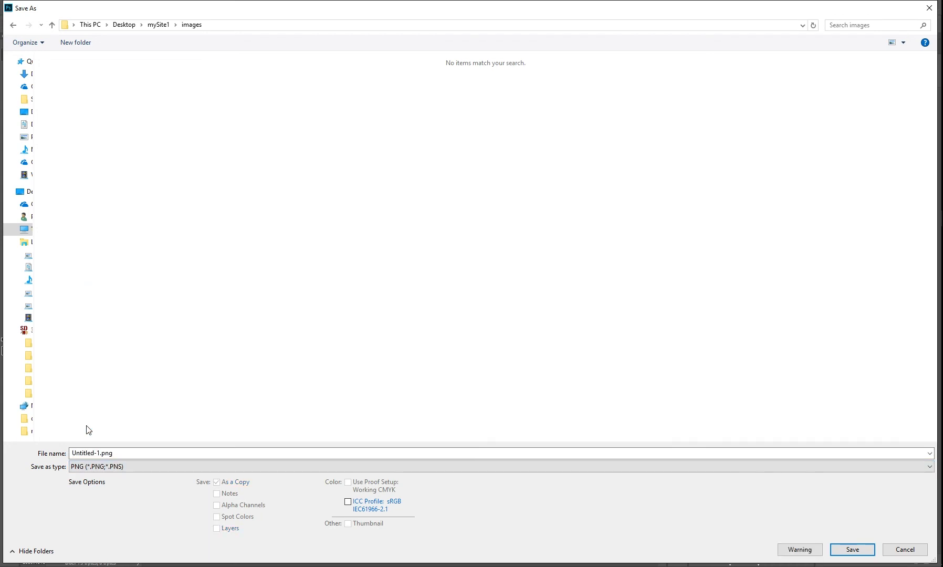
click(128, 454)
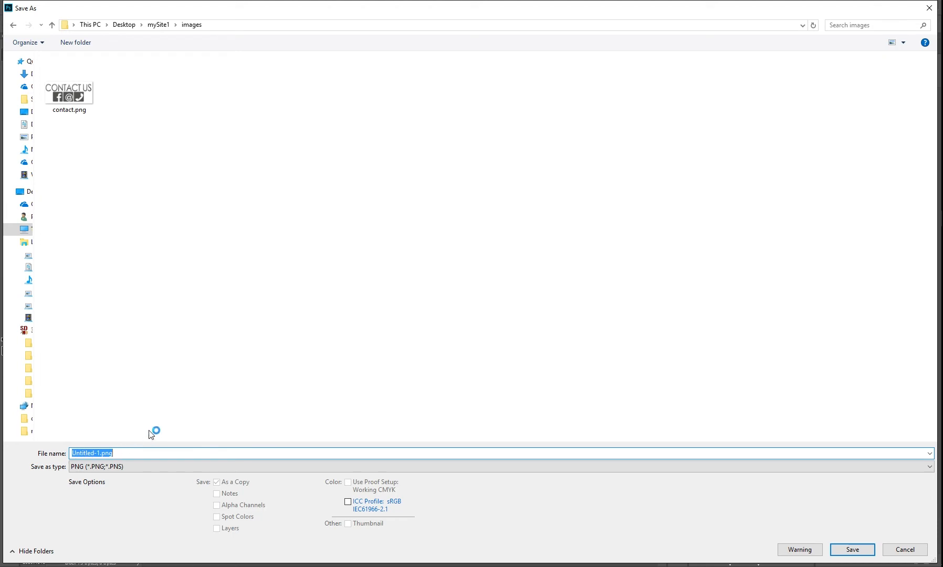
text(whiteTrans70)
click(852, 549)
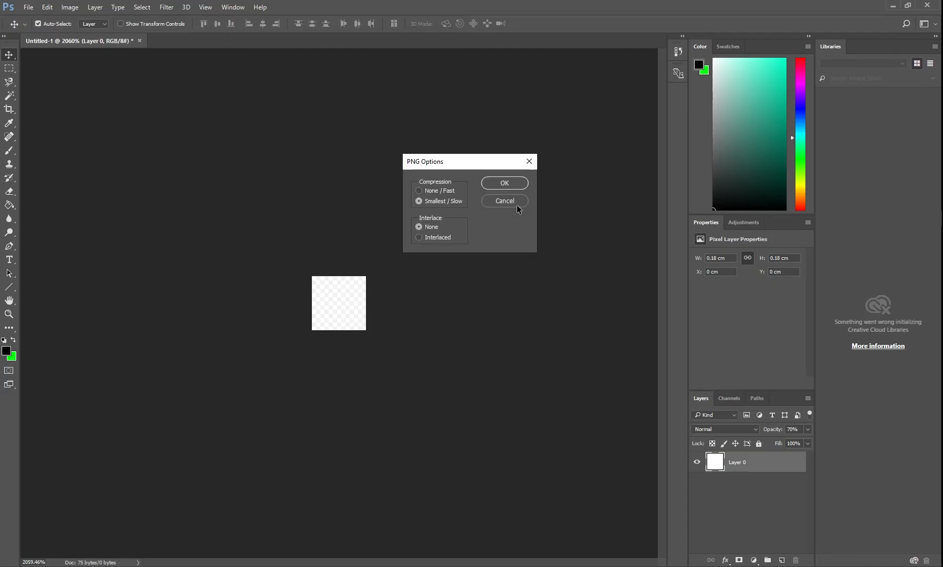
click(506, 183)
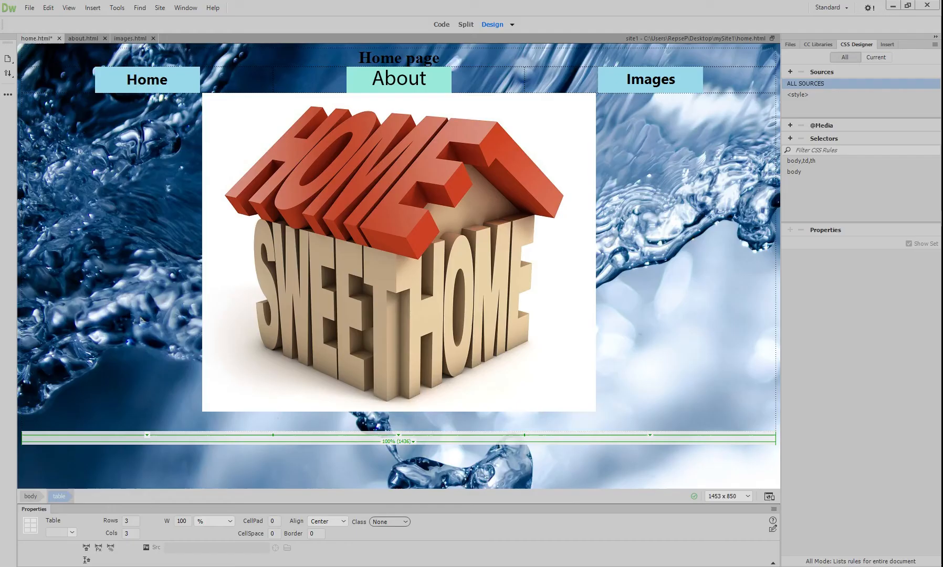
Step: Switch to Dreamweaver and add a background attribute with images/whiteTrans70.png to the page table's tag in home.html, refreshing the design
click(767, 70)
click(776, 68)
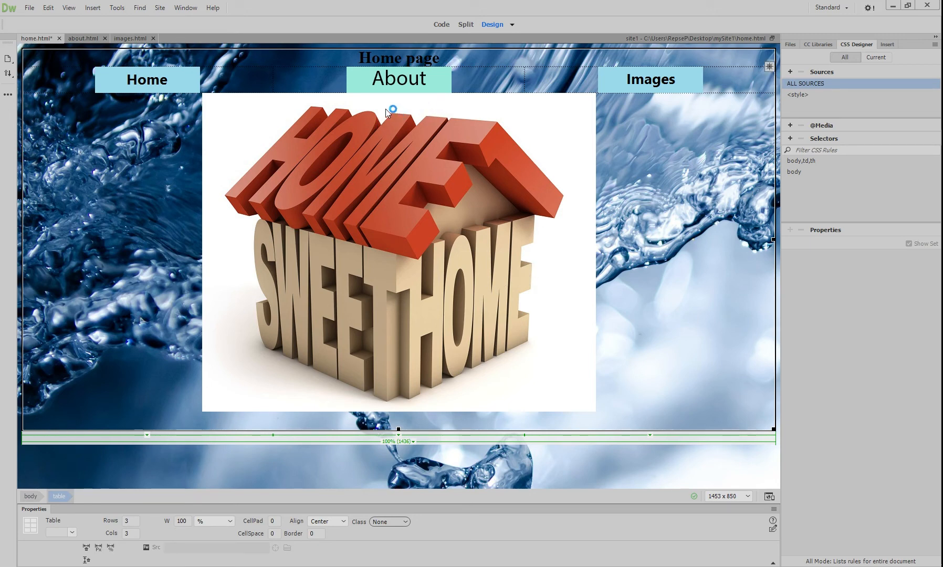
click(466, 25)
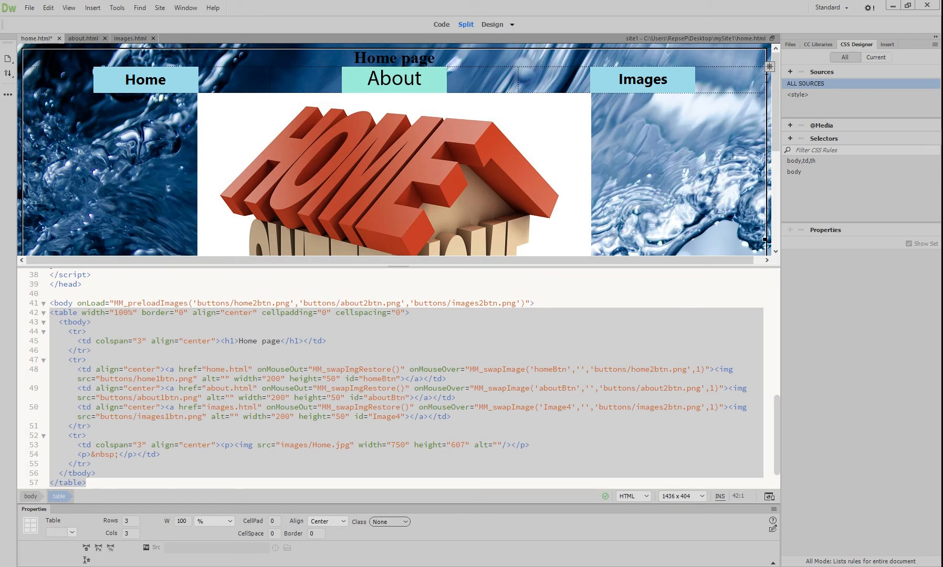
click(767, 78)
click(767, 78)
click(405, 314)
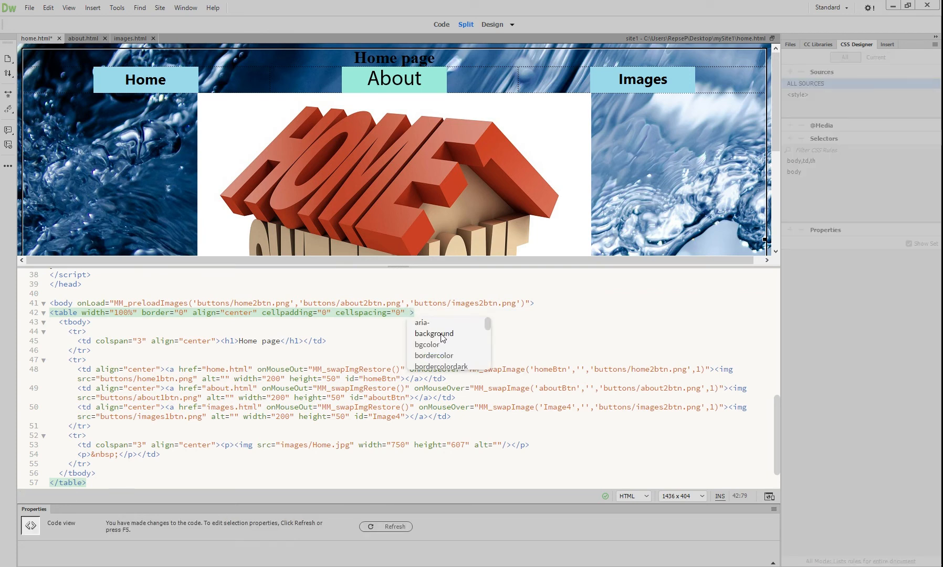
double_click(441, 337)
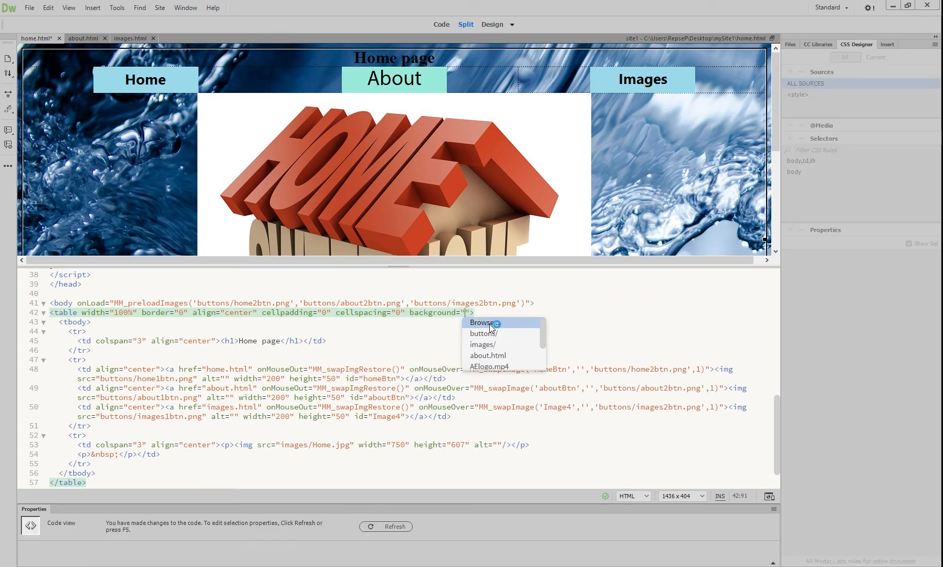
click(492, 325)
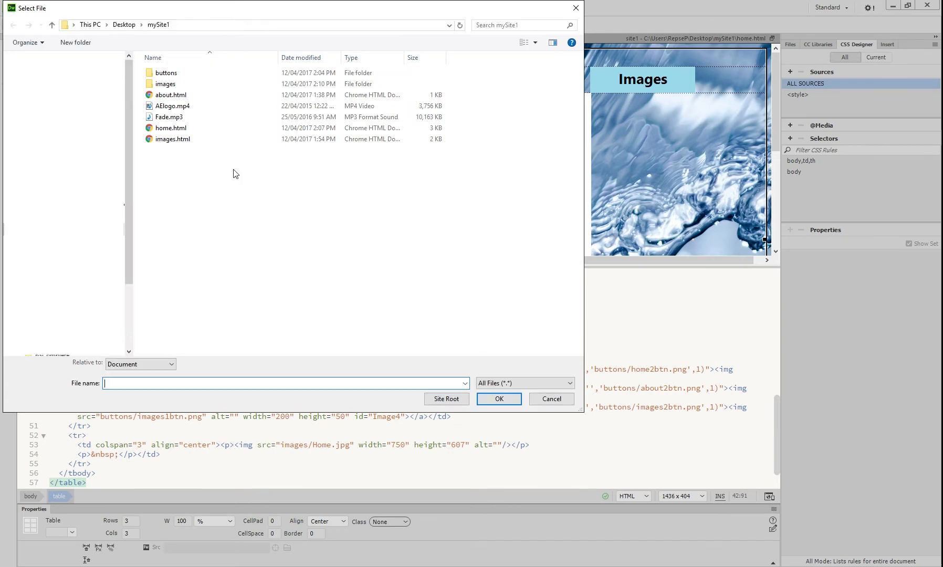
double_click(173, 87)
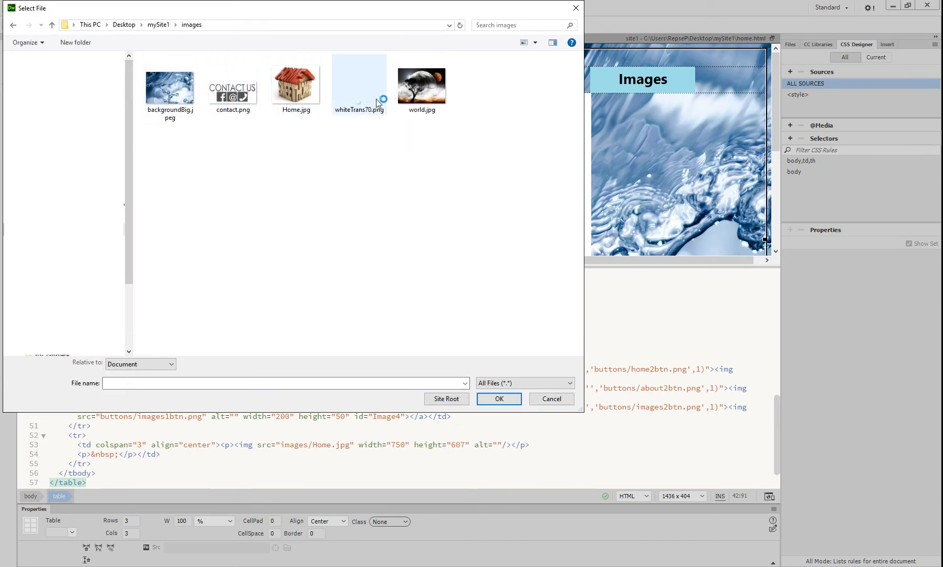
double_click(361, 99)
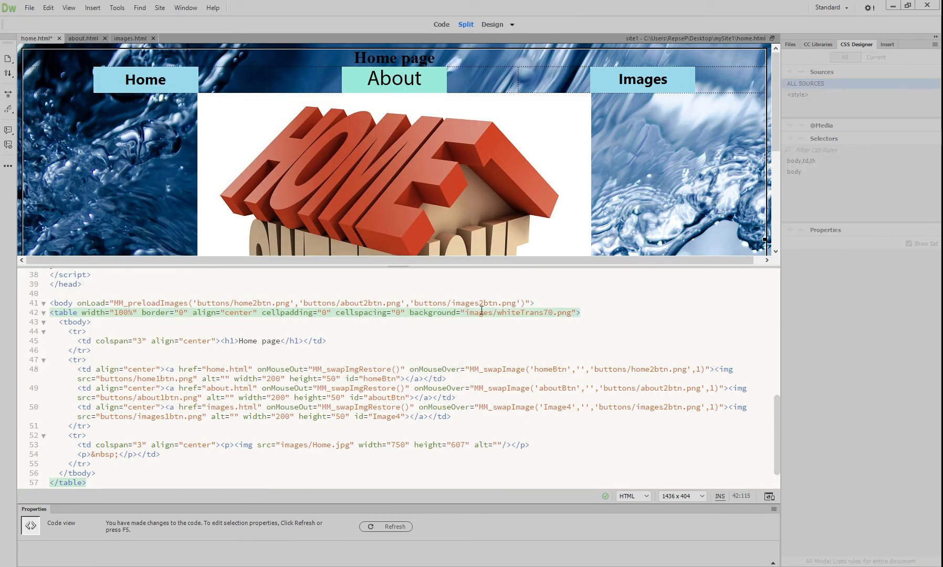
click(400, 527)
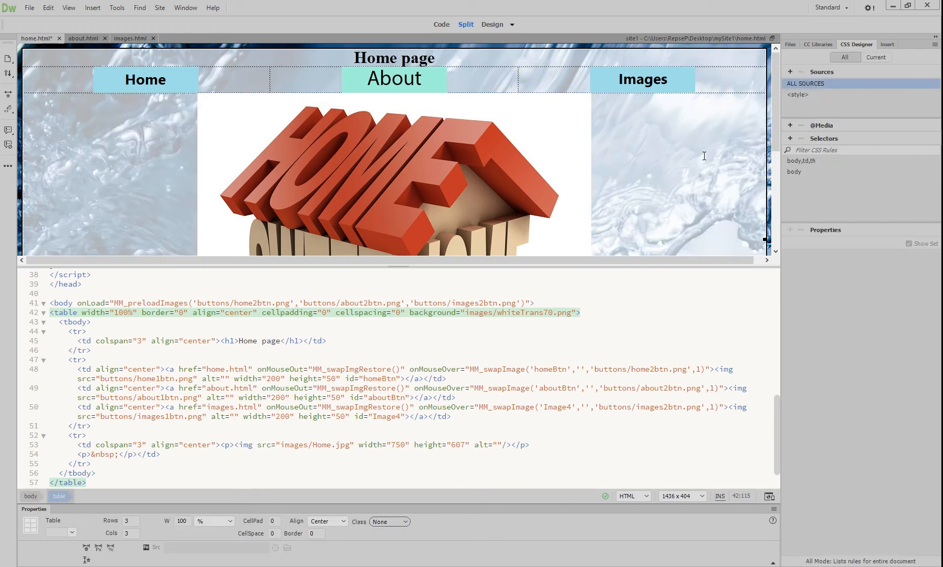
Step: Return to the full design view, add the text "Hello there" beneath the house image and save home.html
click(702, 139)
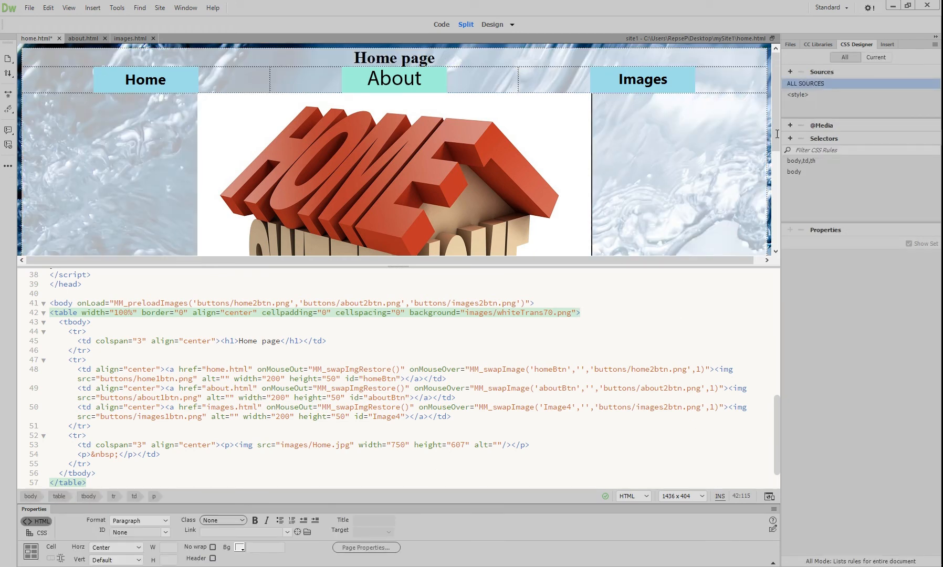
mouse_move(781, 100)
mouse_down()
mouse_move(780, 173)
mouse_move(767, 205)
mouse_move(774, 84)
mouse_up()
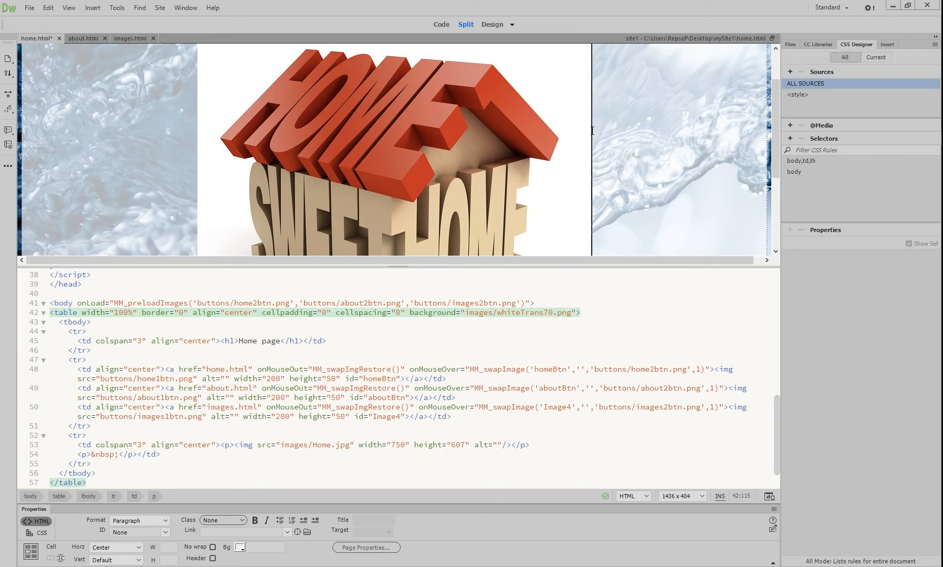
click(494, 26)
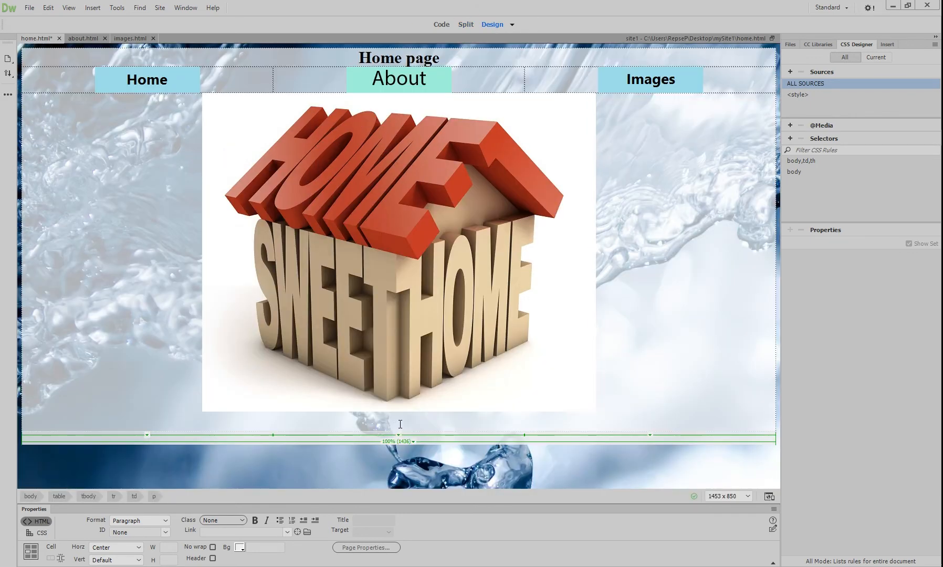
click(400, 424)
text(Hello there)
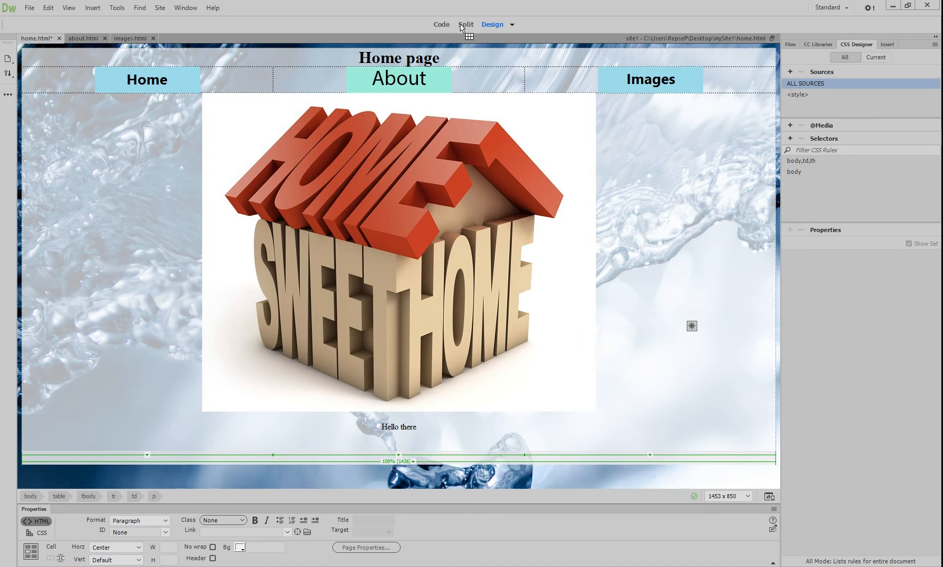
key(ctrl+s)
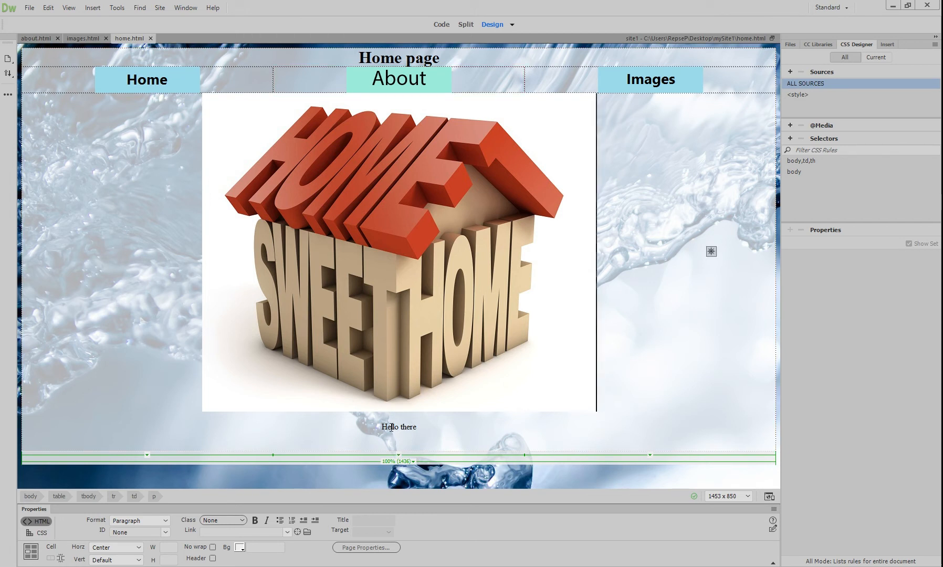
Step: Lengthen the page by pasting many more "Hello there" paragraphs beneath the first one, and check how the background image repeats
click(433, 428)
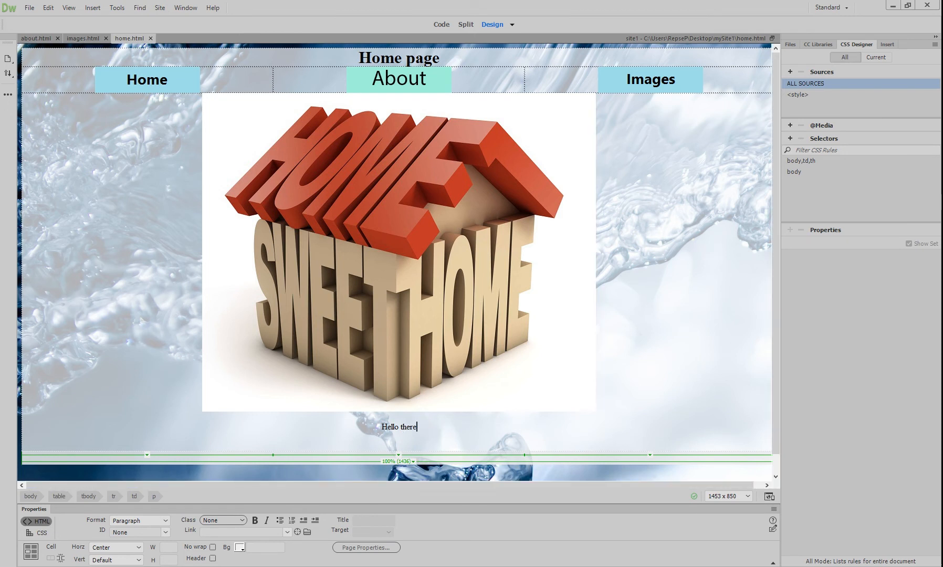
key(Return)
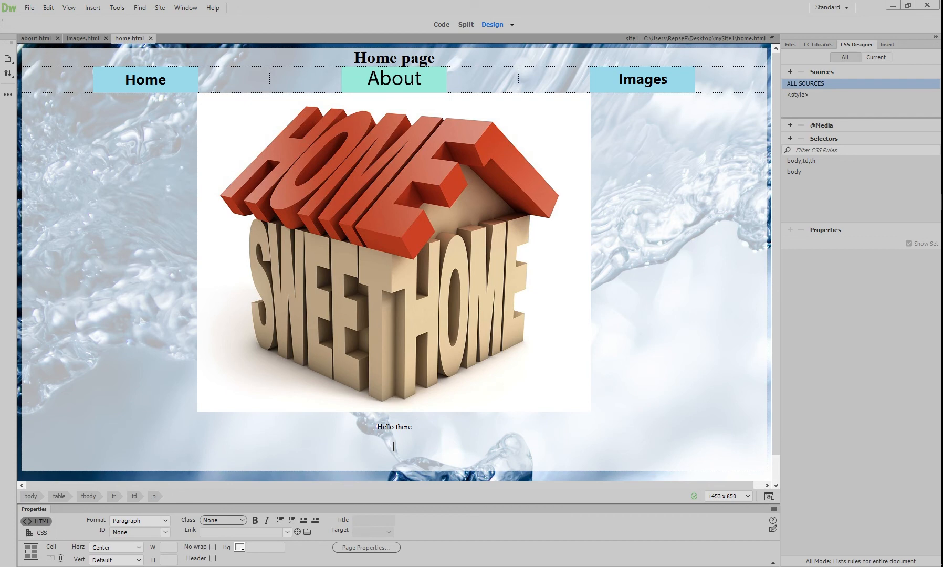
key(ctrl+v)
key(ctrl+v)
key(ctrl+v)
key(ctrl+v)
key(ctrl+v)
key(ctrl+v)
key(ctrl+v)
key(ctrl+v)
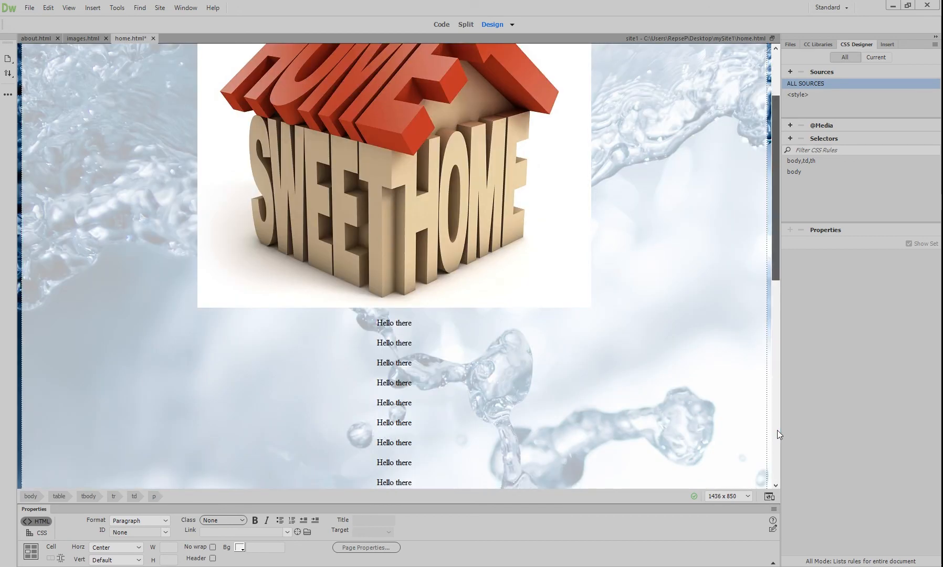
drag(780, 234, 776, 270)
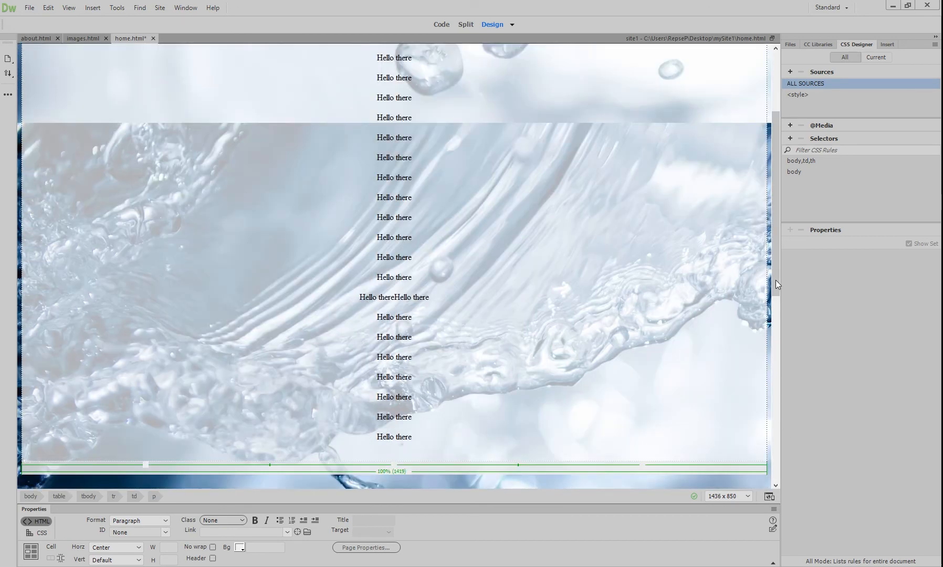
scroll(651, 293, up, 4)
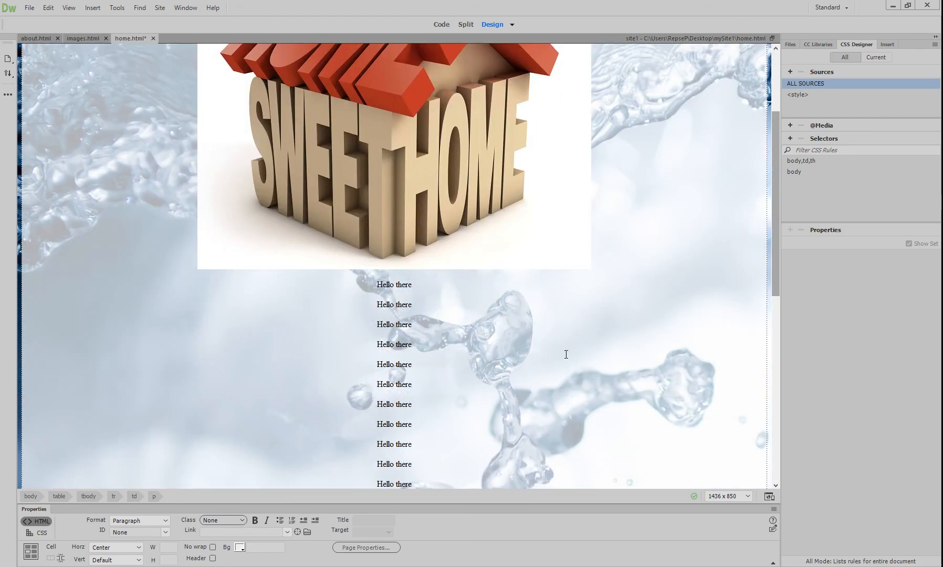
scroll(715, 262, down, 1)
scroll(680, 281, down, 3)
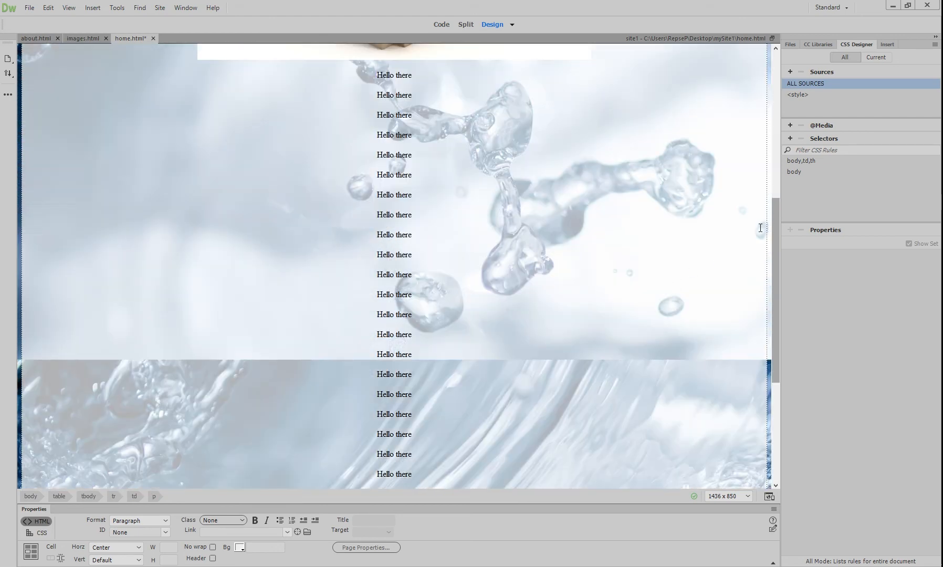
Step: Show home.html in both design and code, and locate the body rule in the style block near the top of the code
click(465, 24)
scroll(157, 373, up, 3)
scroll(158, 373, down, 3)
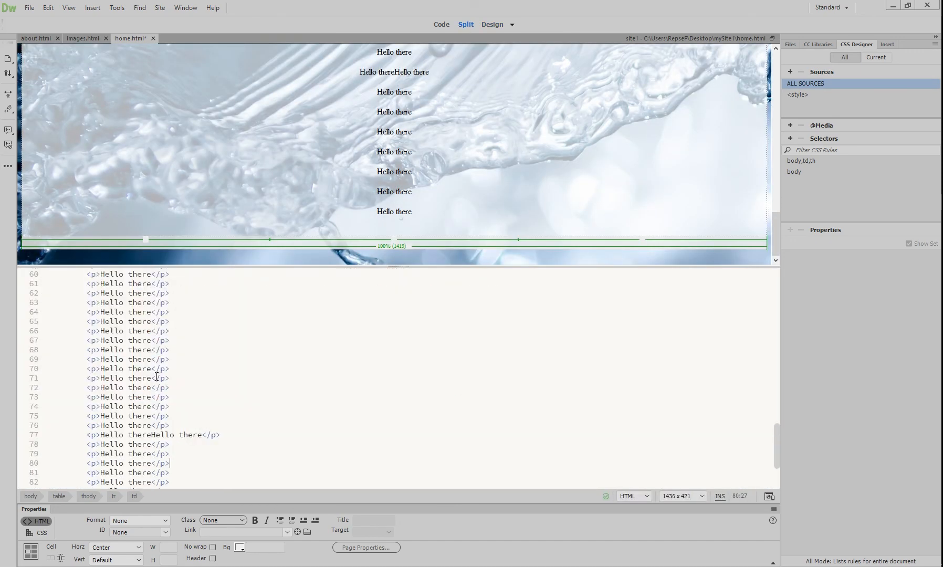
scroll(141, 377, up, 3)
scroll(140, 377, up, 4)
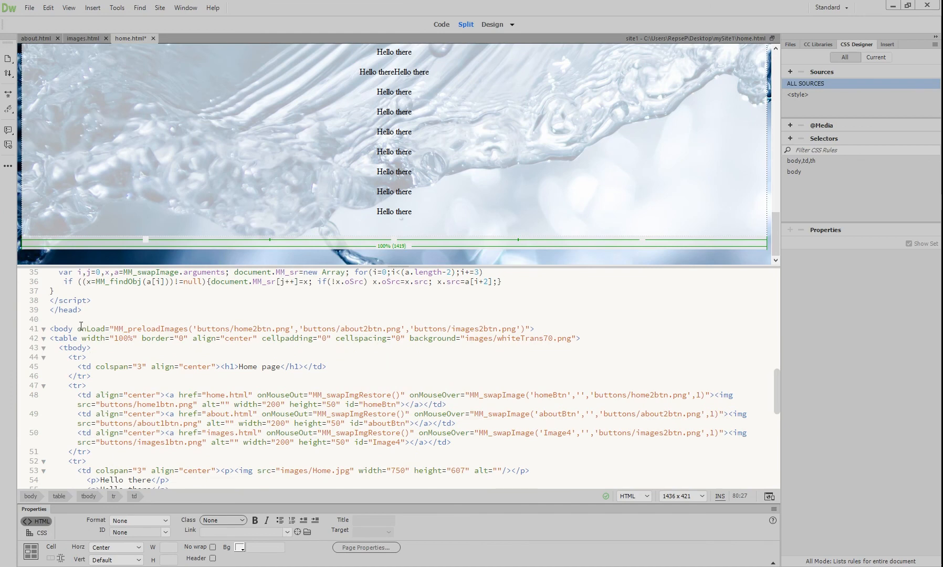
click(74, 328)
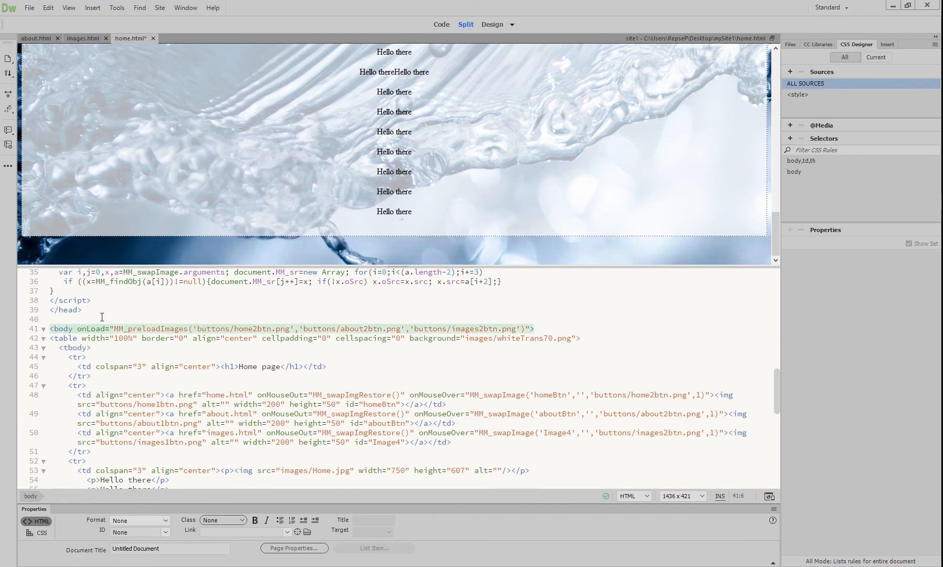
scroll(105, 320, up, 1)
scroll(120, 355, up, 10)
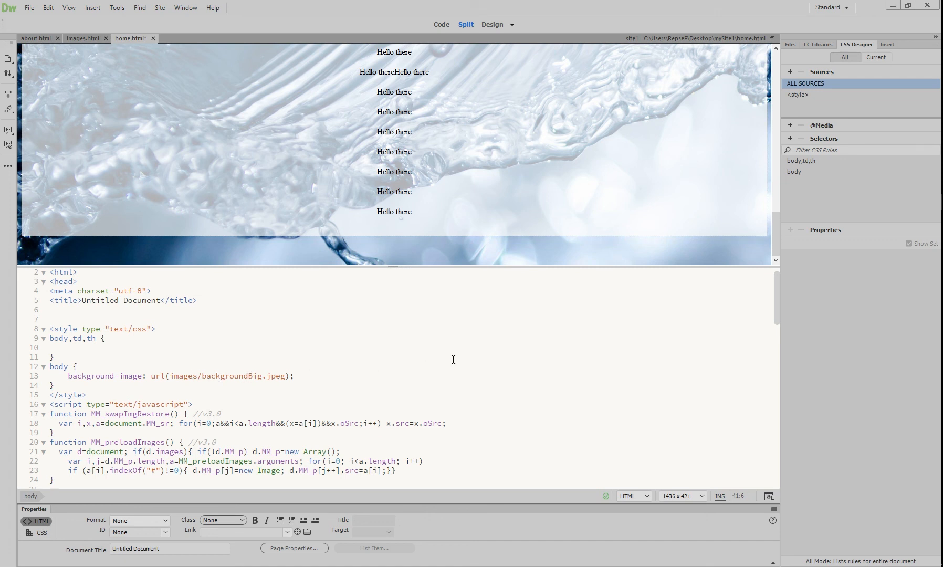
click(134, 369)
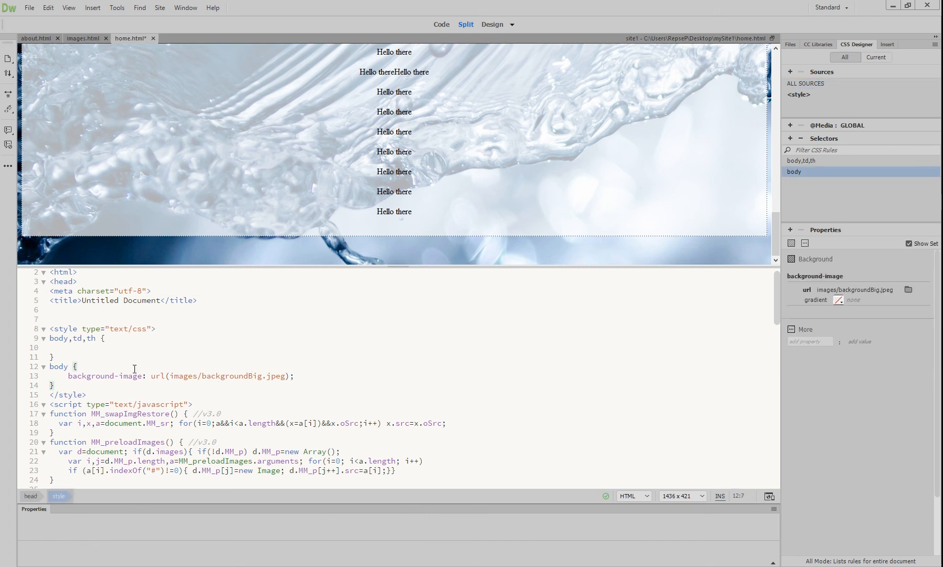
Step: Add background-attachment: fixed; beneath the background-image line in the body rule, then refresh the properties and save home.html
click(303, 376)
key(Return)
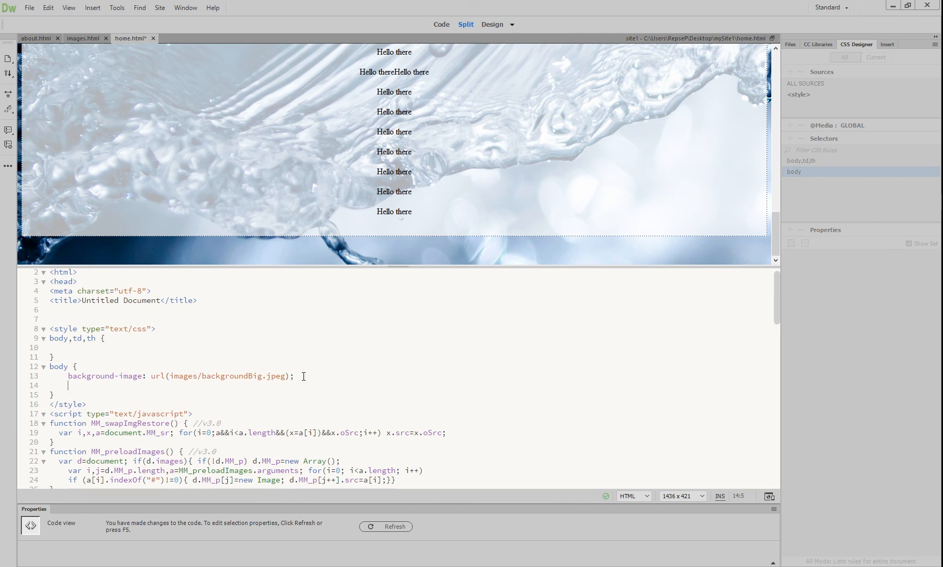
text(background)
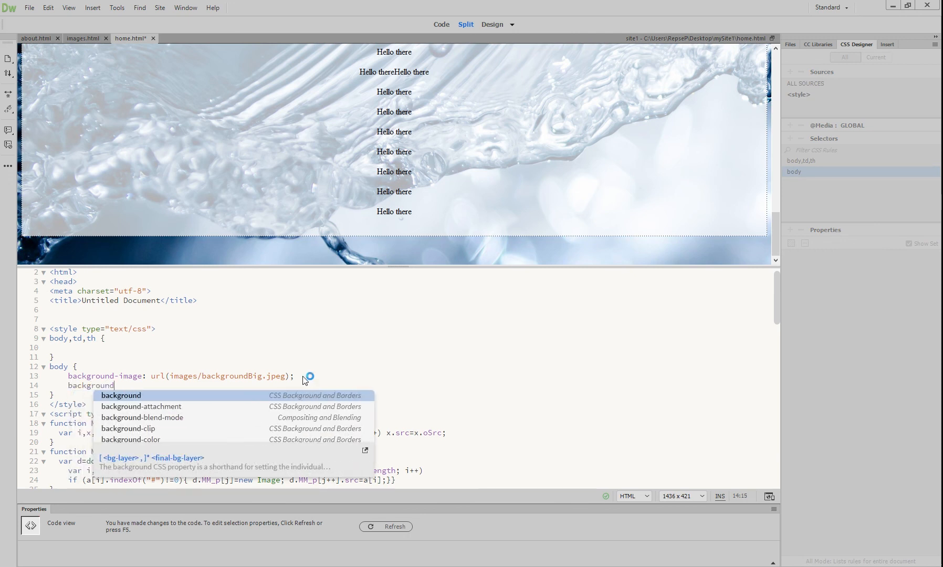
click(178, 407)
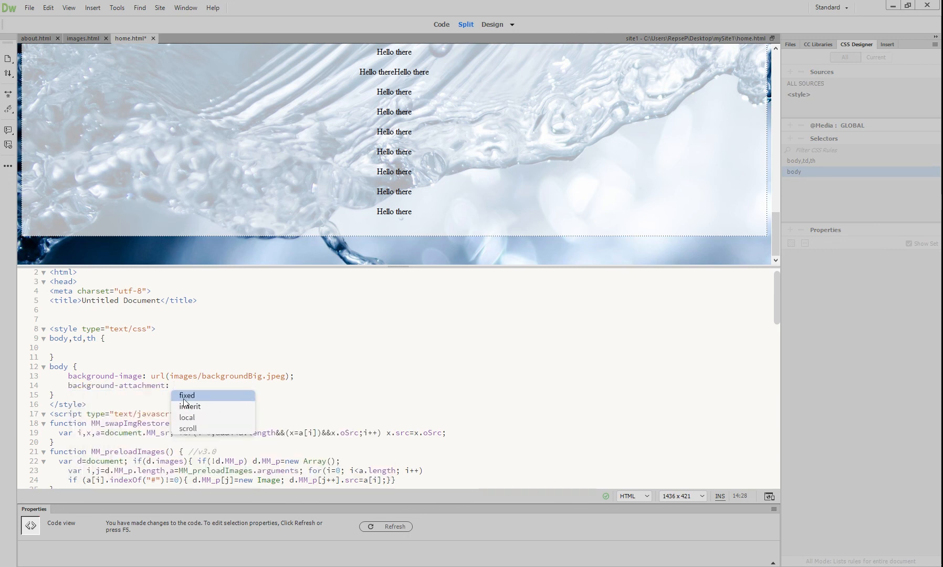
click(187, 396)
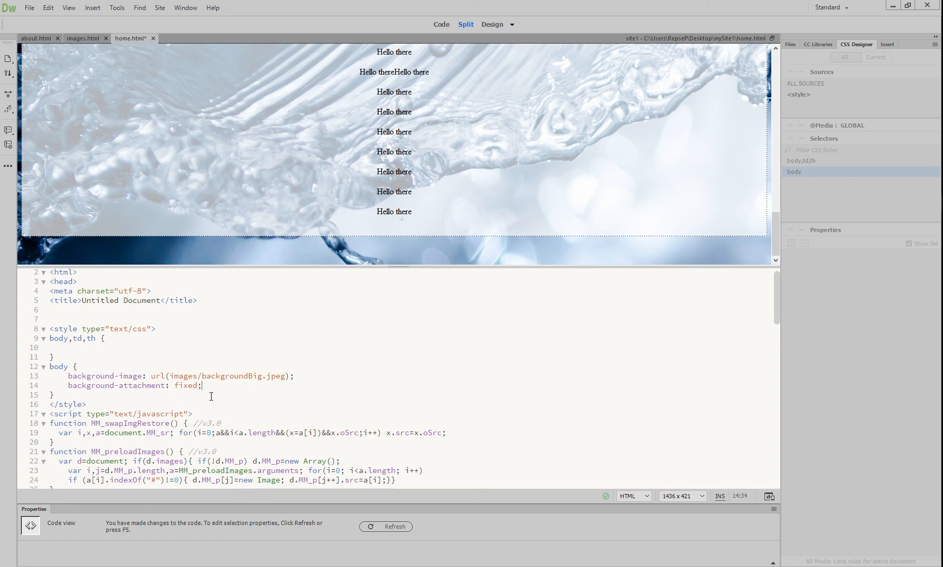
click(394, 527)
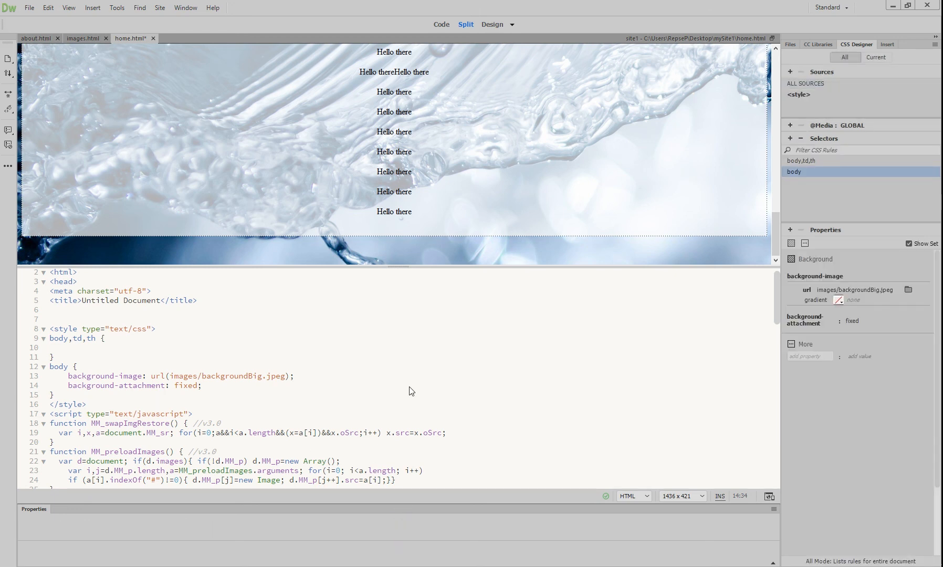
key(ctrl+s)
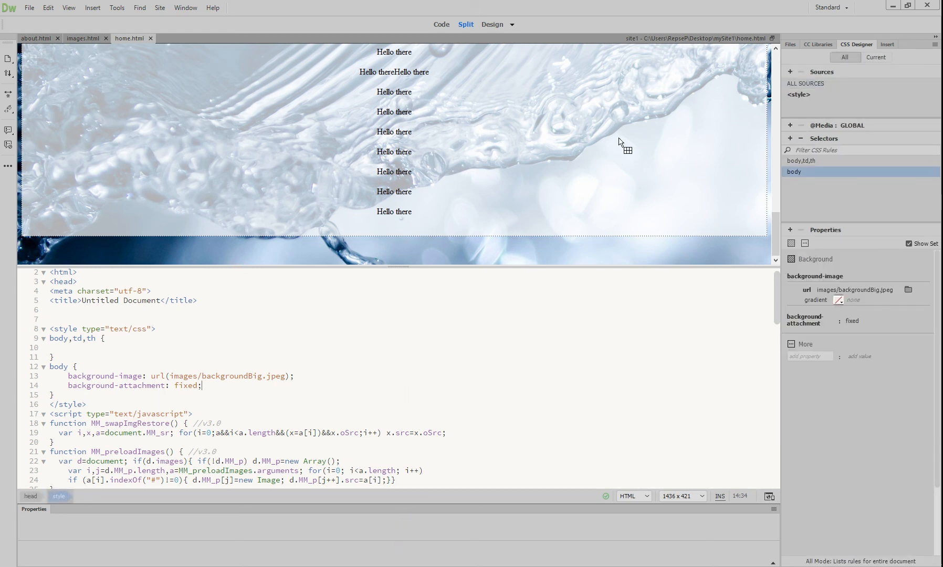
Step: Switch to File Explorer, return to the mySite1 folder and open home.html in Chrome
key(alt+Tab)
key(alt+Left)
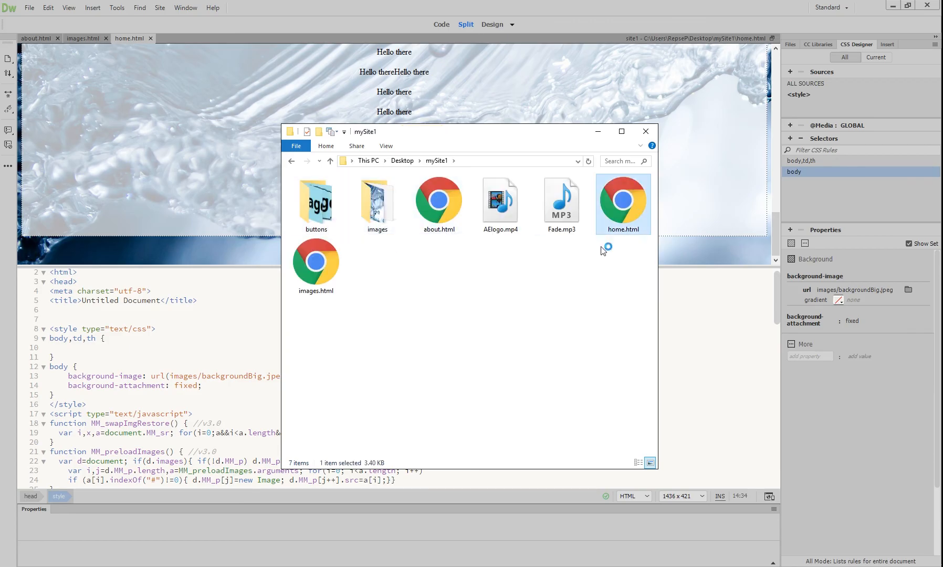
double_click(623, 205)
Step: Examine how the fixed background image behaves from the beginning to the end of the long home page
scroll(845, 152, down, 2)
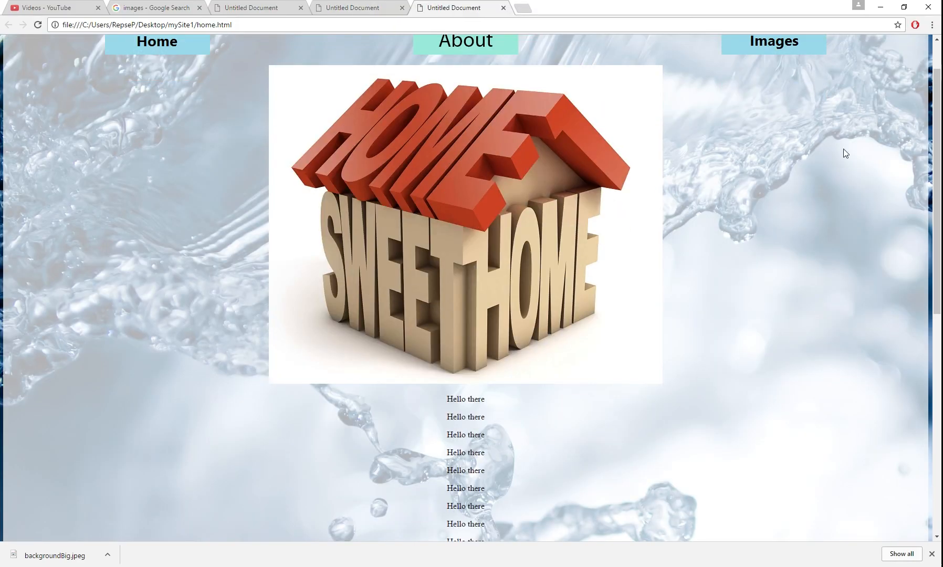
scroll(938, 129, up, 1)
drag(938, 129, 936, 369)
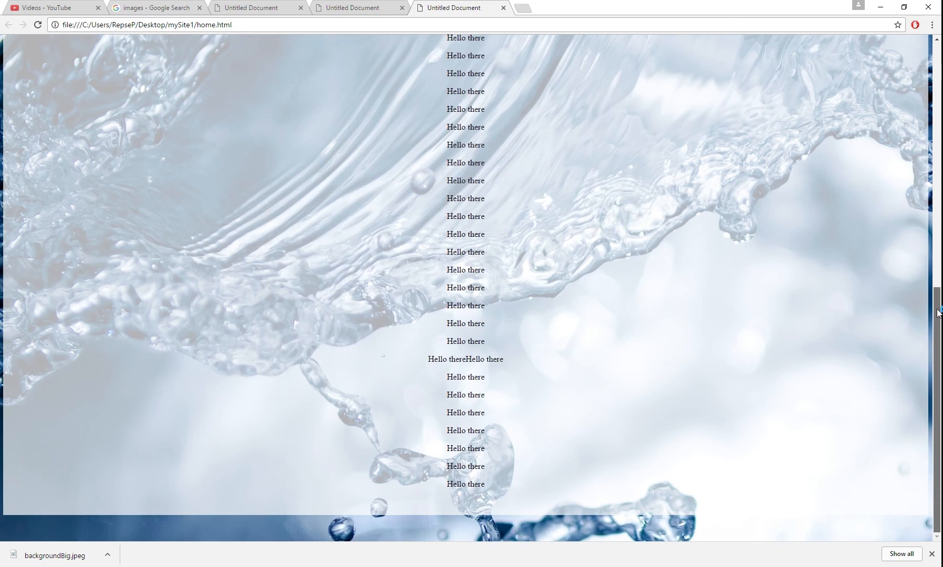
drag(937, 279, 937, 125)
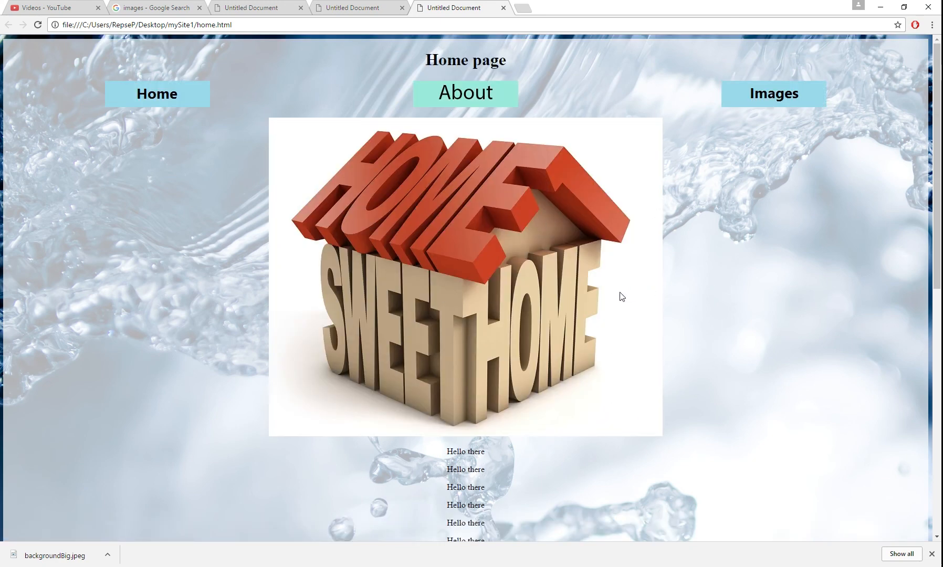
scroll(621, 293, down, 1)
scroll(626, 293, up, 1)
key(ctrl+minus)
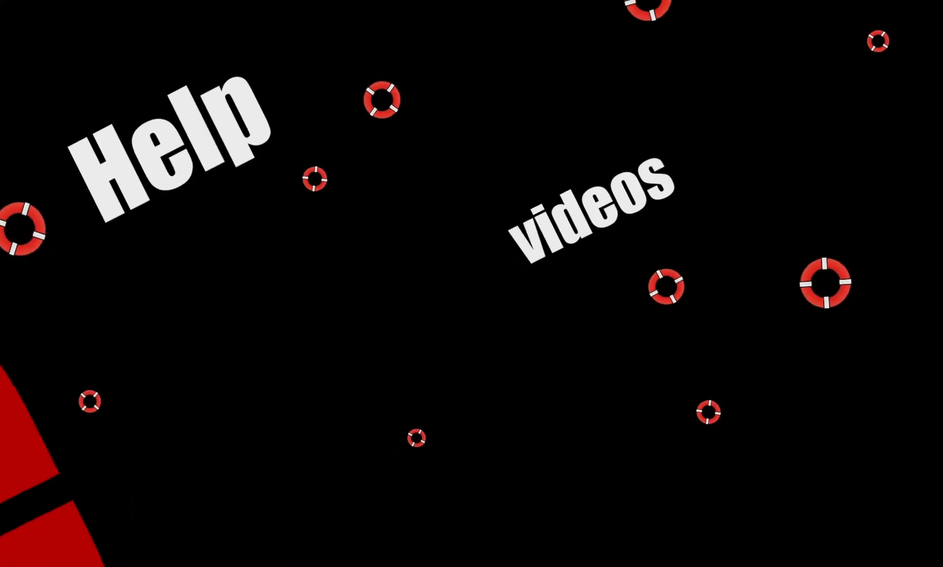